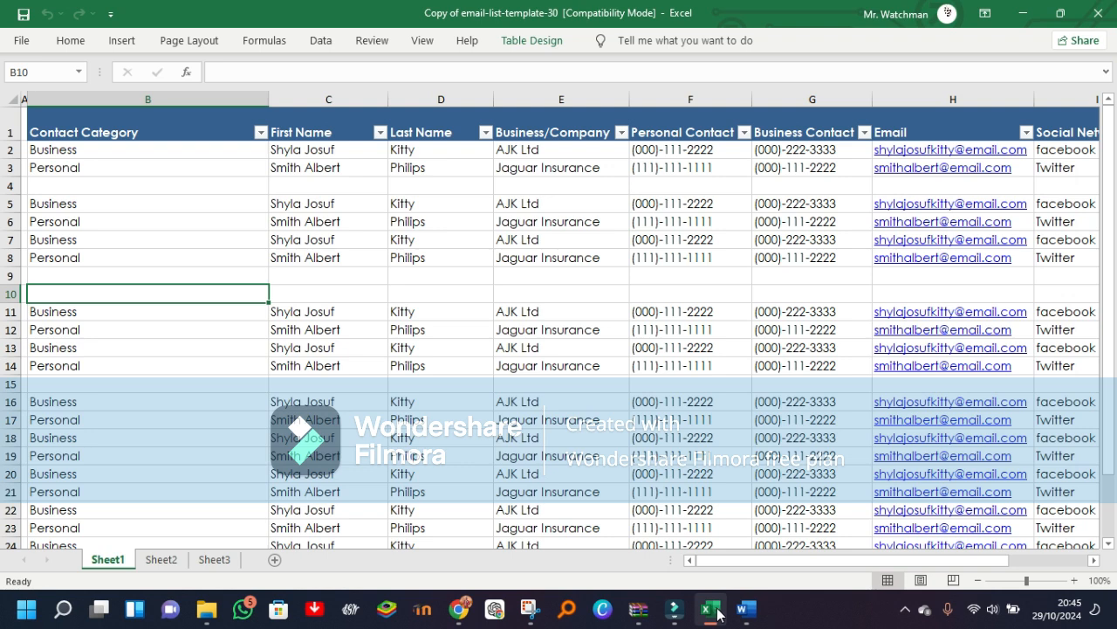
# Look over the contact records and column headers in the email list workbook's Sheet1
pyautogui.click(511, 360)
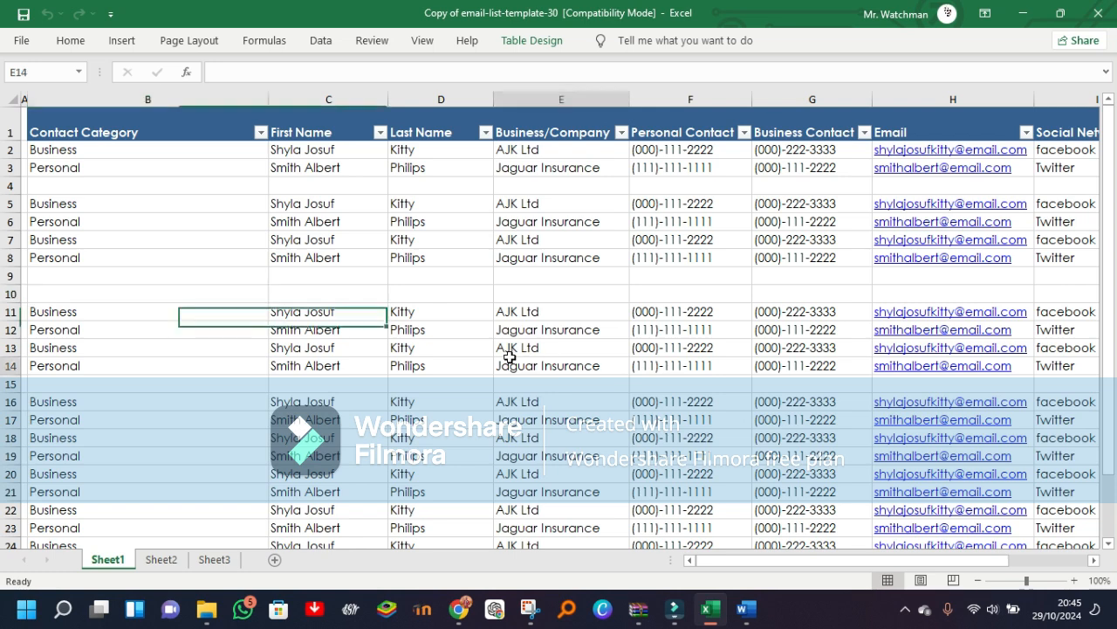
pyautogui.moveTo(511, 352); pyautogui.dragTo(420, 346)
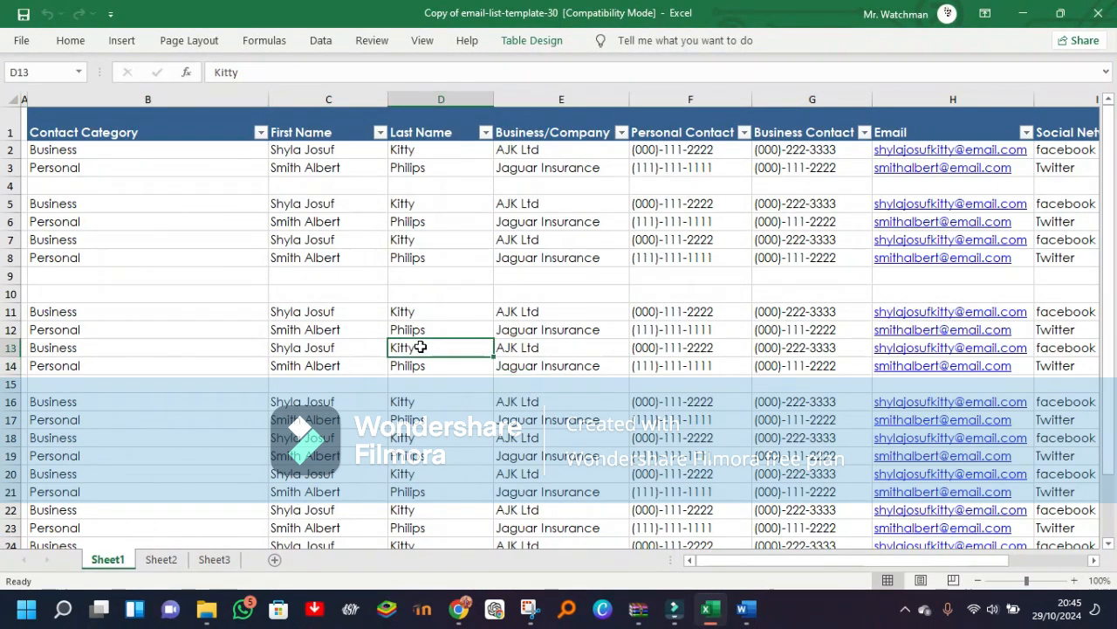
pyautogui.click(332, 330)
pyautogui.click(333, 330)
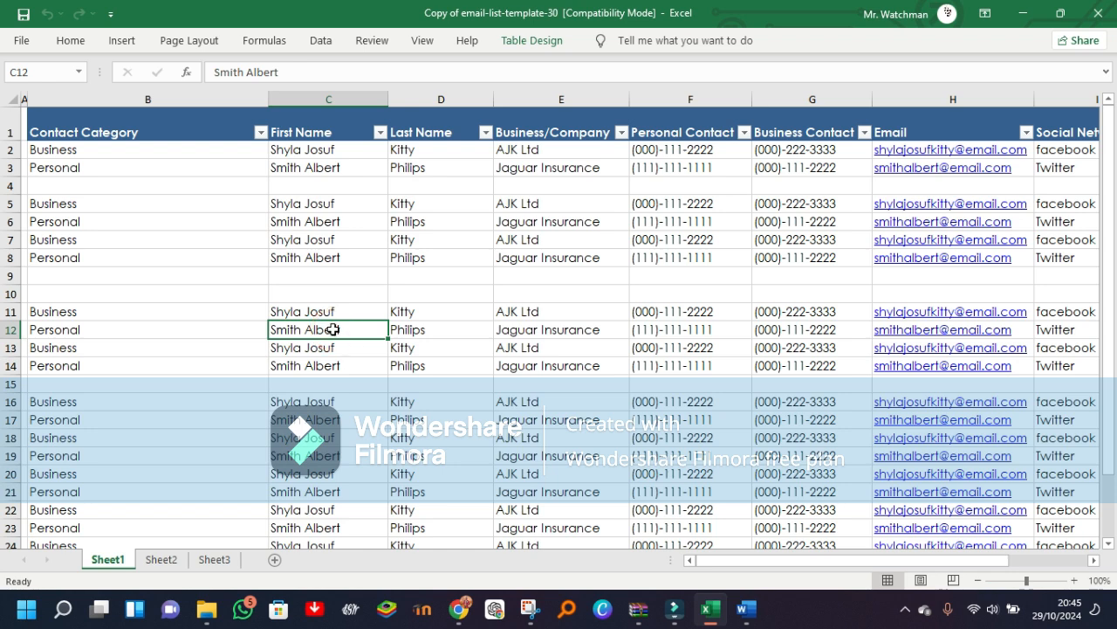
pyautogui.doubleClick(351, 168)
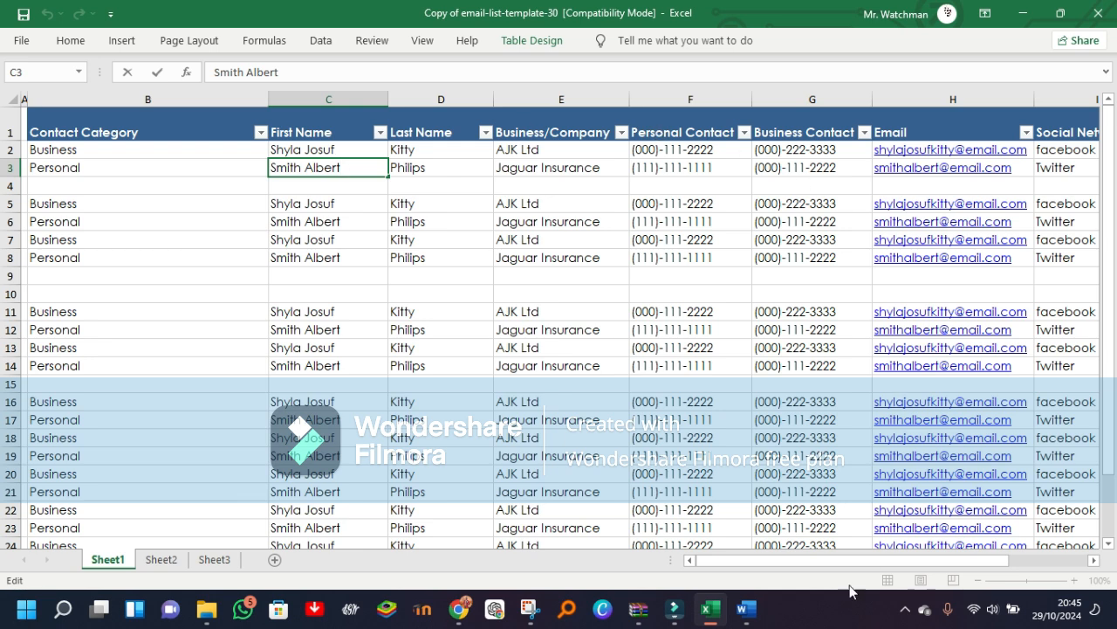
# Switch to Word and read through the Appointment Request letter from the heading down to the signature block
pyautogui.click(746, 616)
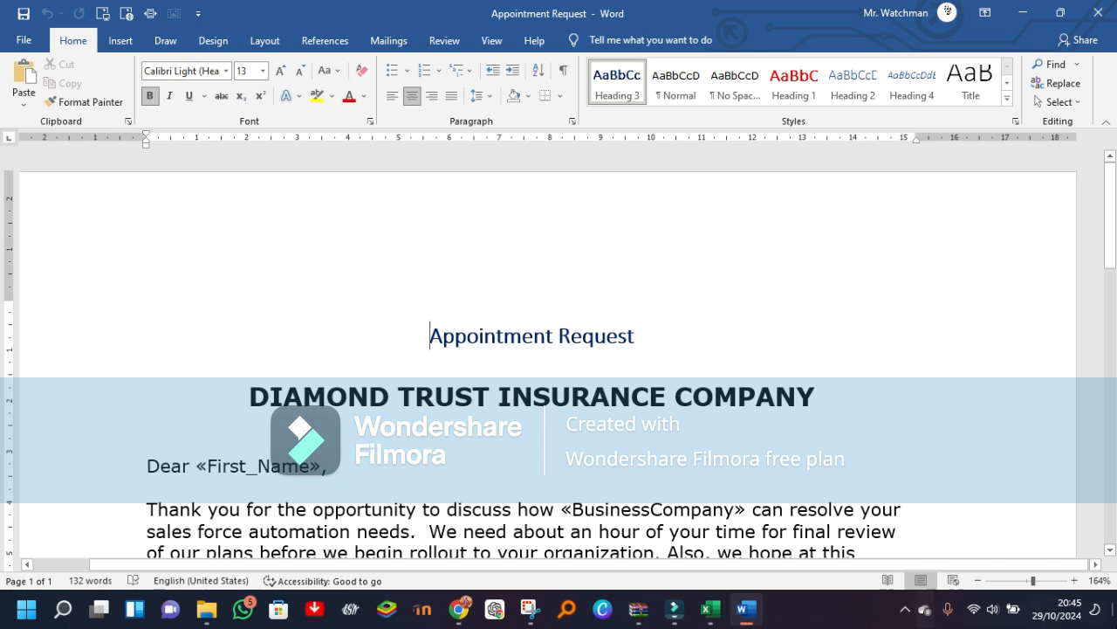
pyautogui.click(1110, 550)
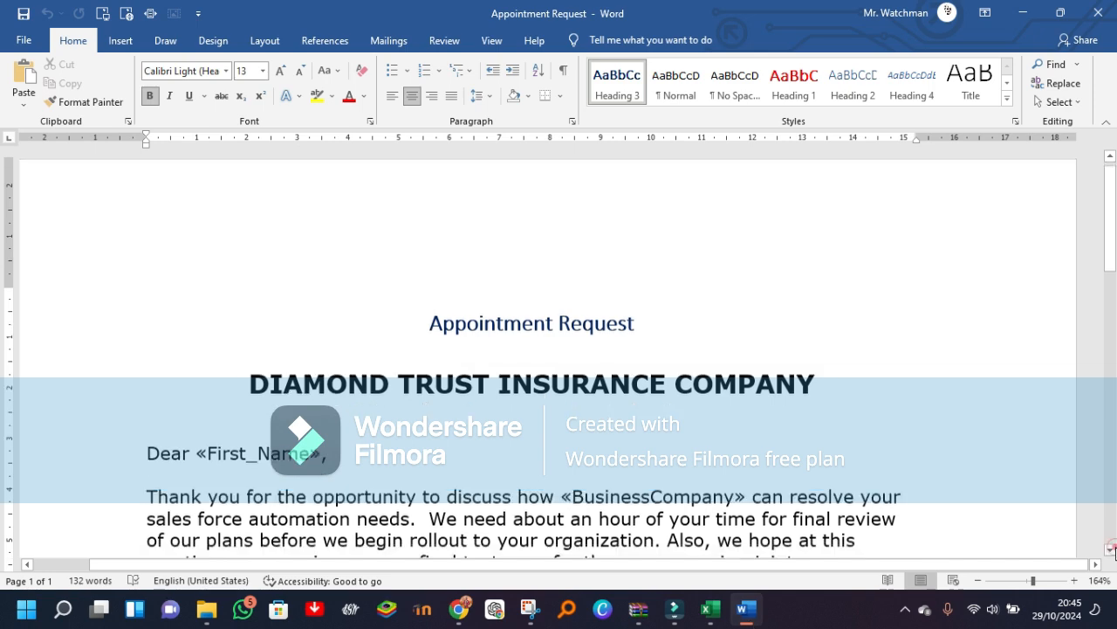
pyautogui.moveTo(1111, 550); pyautogui.dragTo(1114, 550)
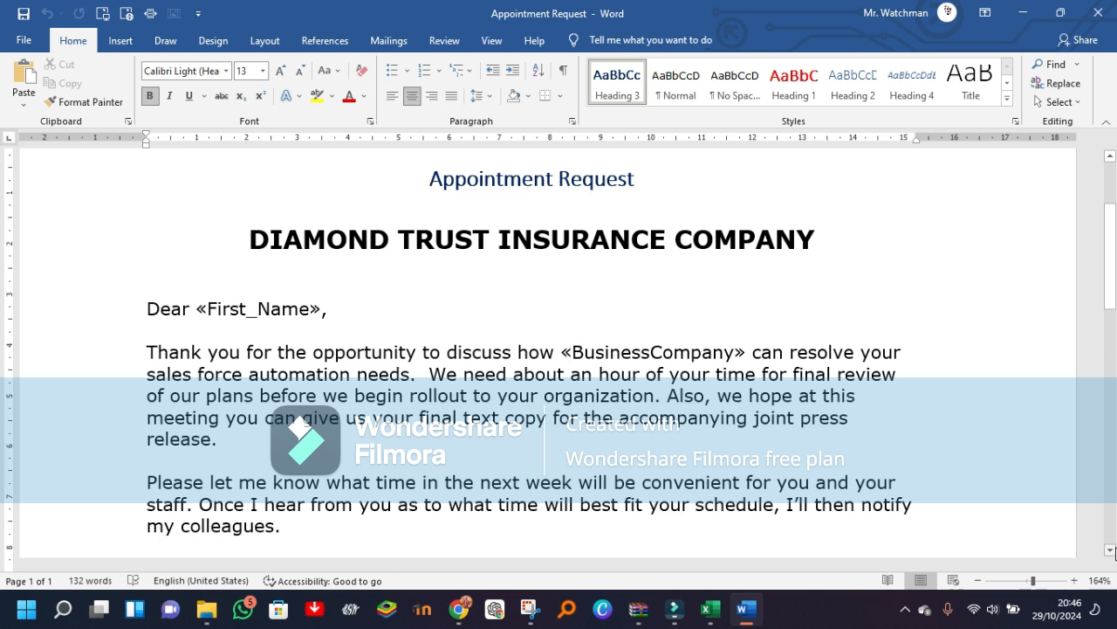
pyautogui.click(1113, 493)
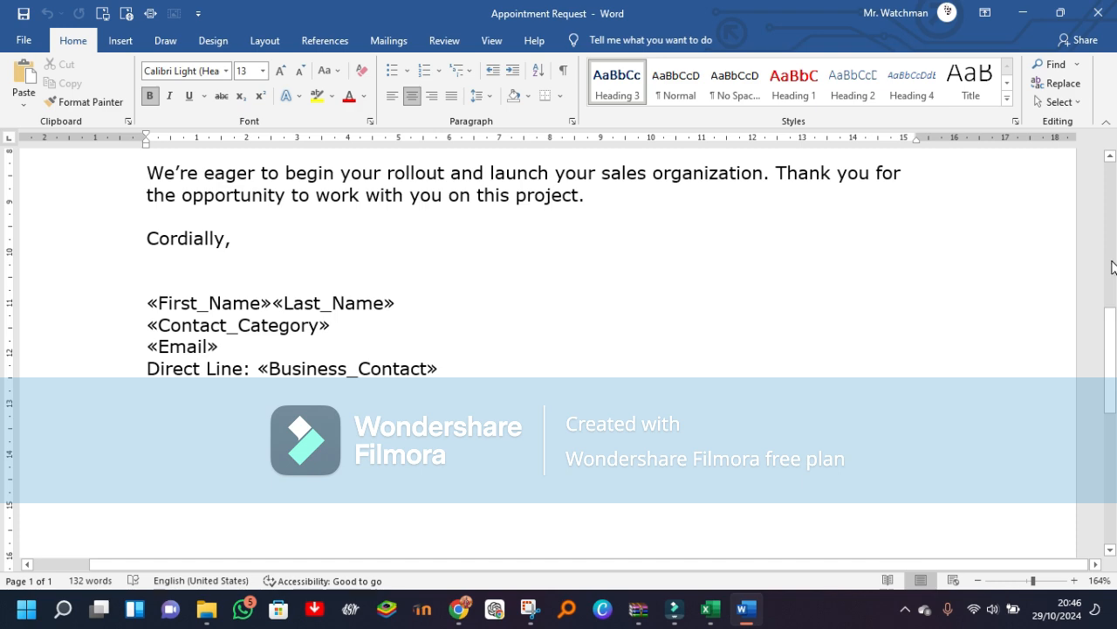
pyautogui.click(1113, 266)
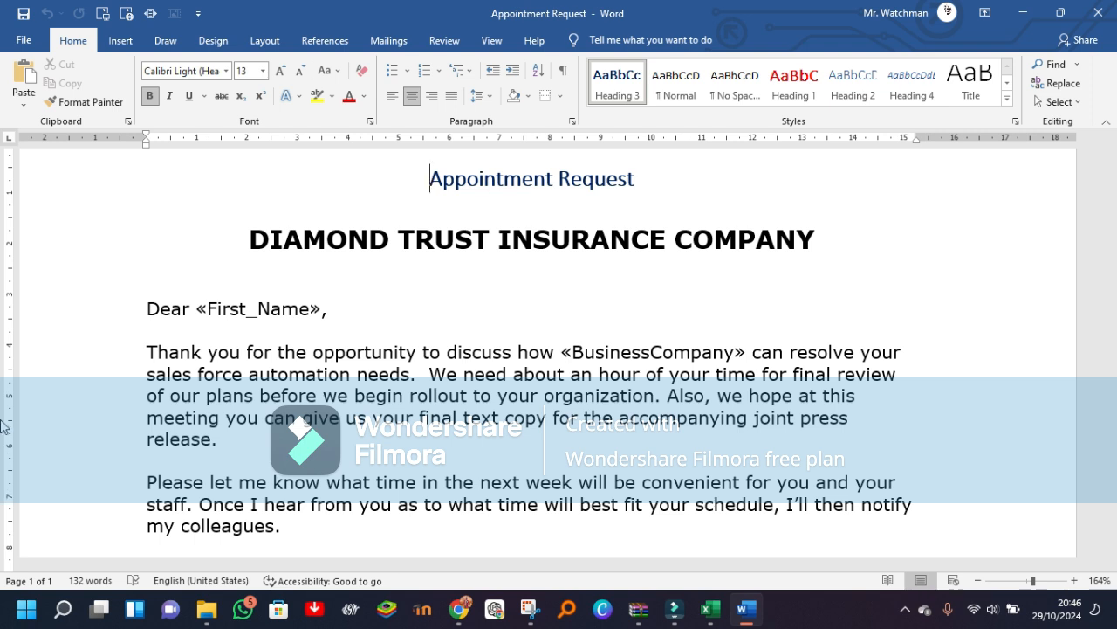
# Inspect the First_Name merge field in the letter's greeting line
pyautogui.click(293, 308)
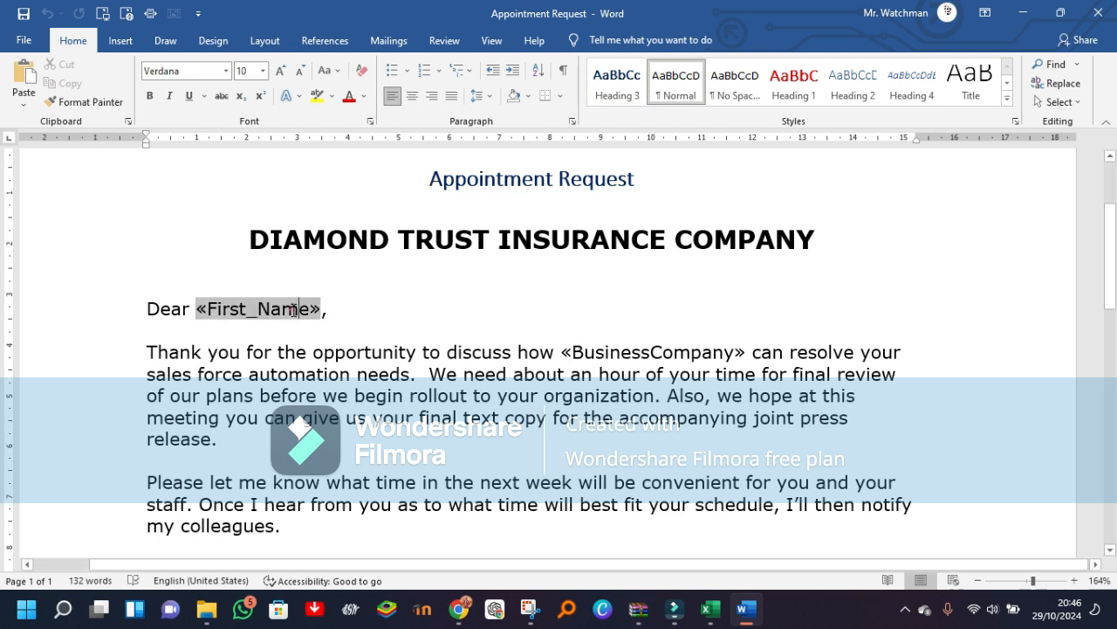
pyautogui.click(313, 308)
pyautogui.click(321, 307)
pyautogui.write(',')
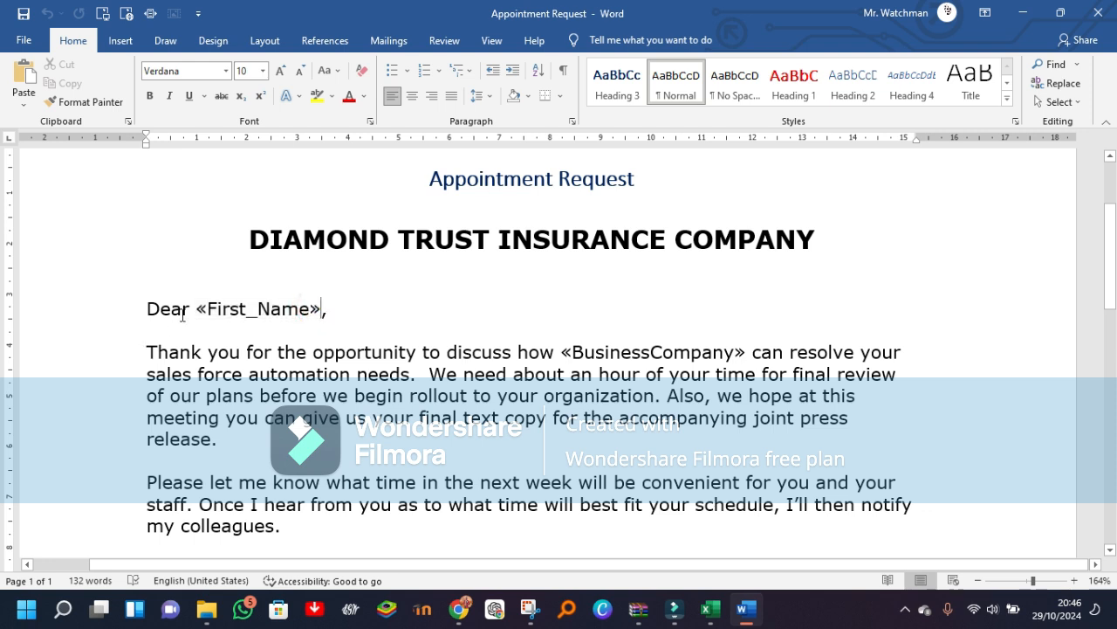
pyautogui.click(190, 307)
pyautogui.click(199, 308)
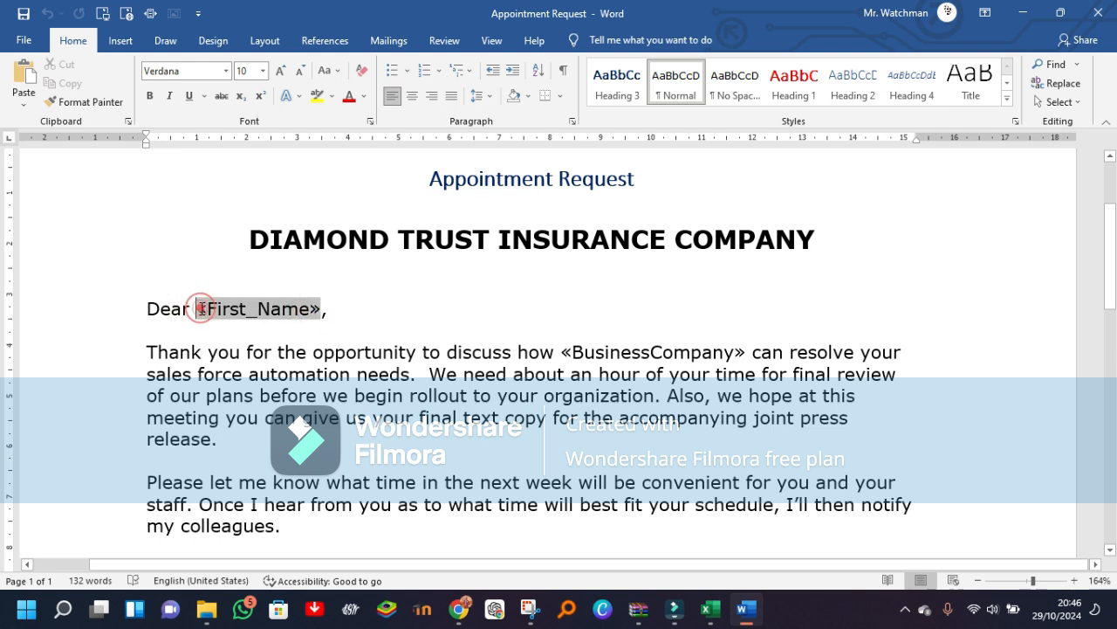
pyautogui.click(557, 327)
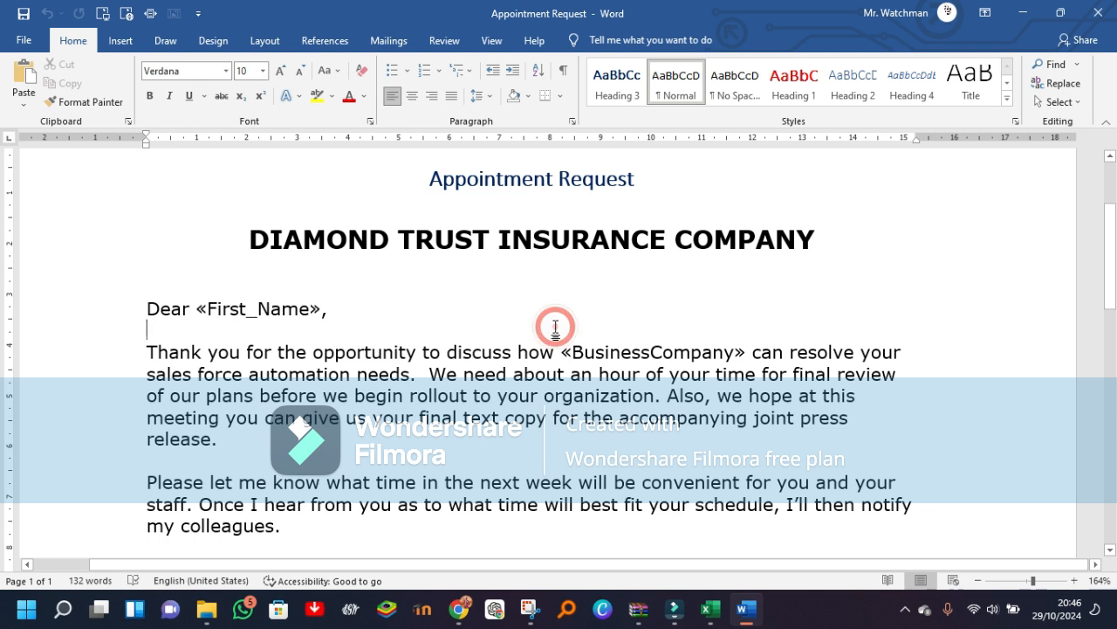
# Switch to Excel and close the Copy of email-list-template-30 workbook, saving its changes
pyautogui.click(410, 44)
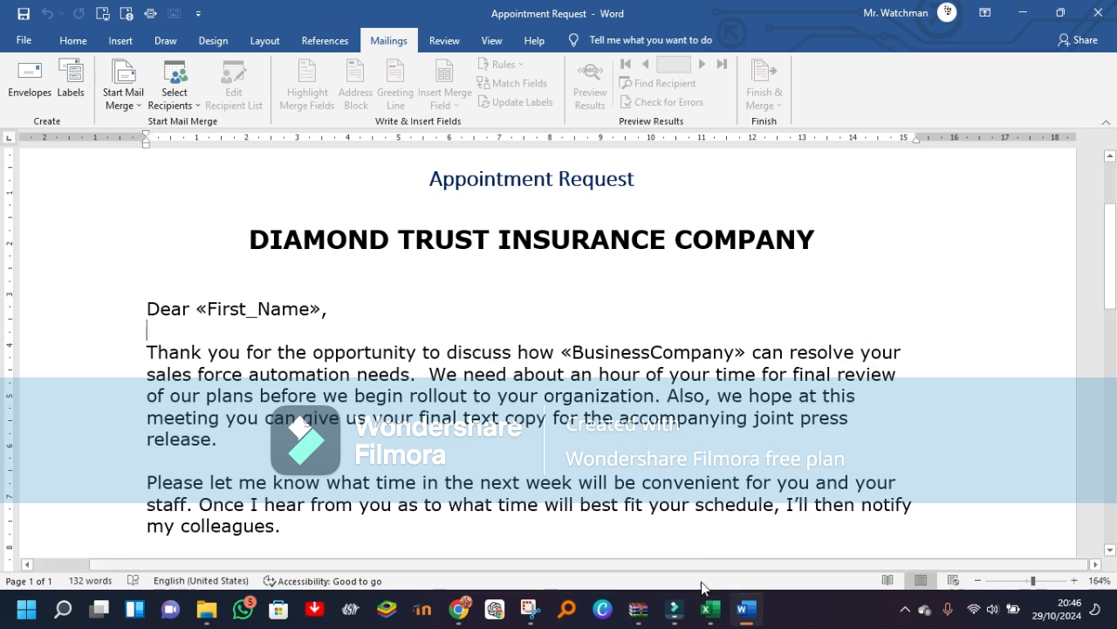
pyautogui.click(718, 611)
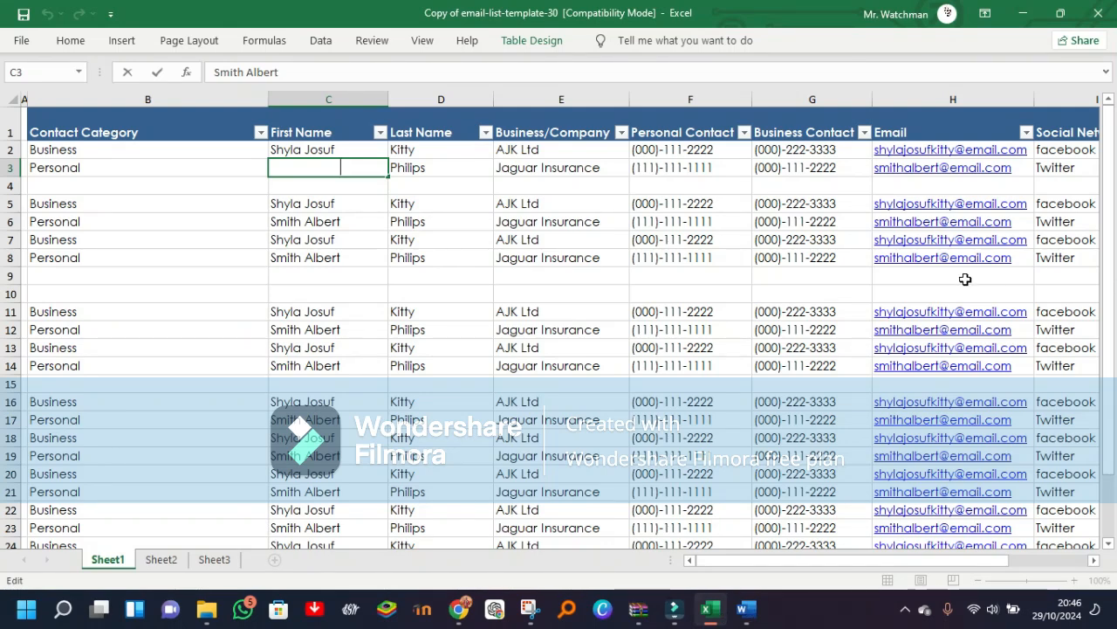
pyautogui.click(1099, 17)
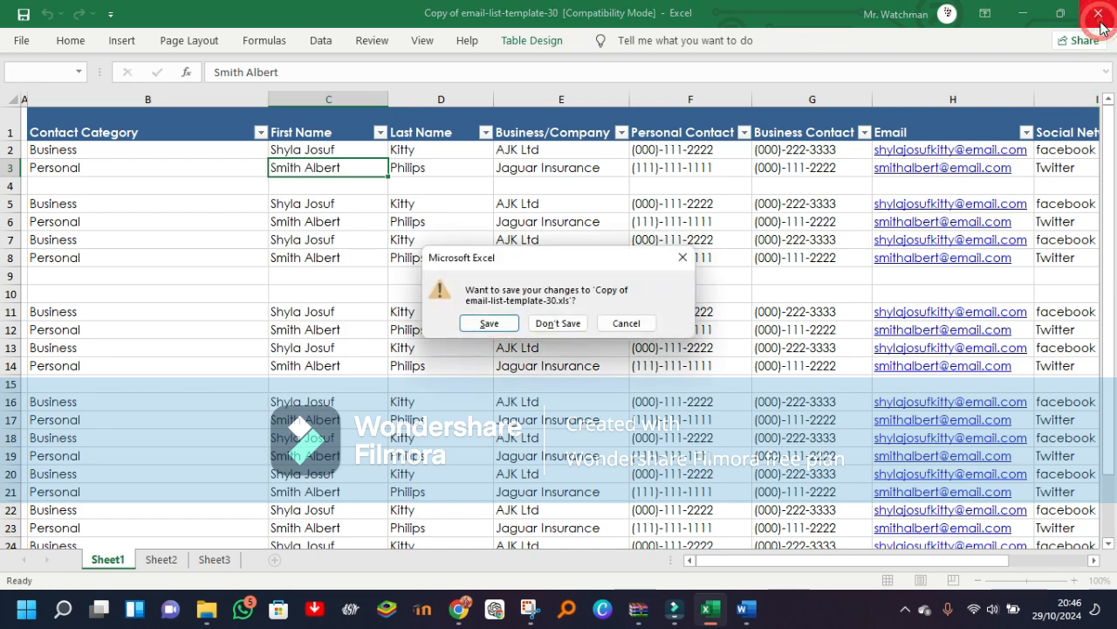
pyautogui.click(494, 324)
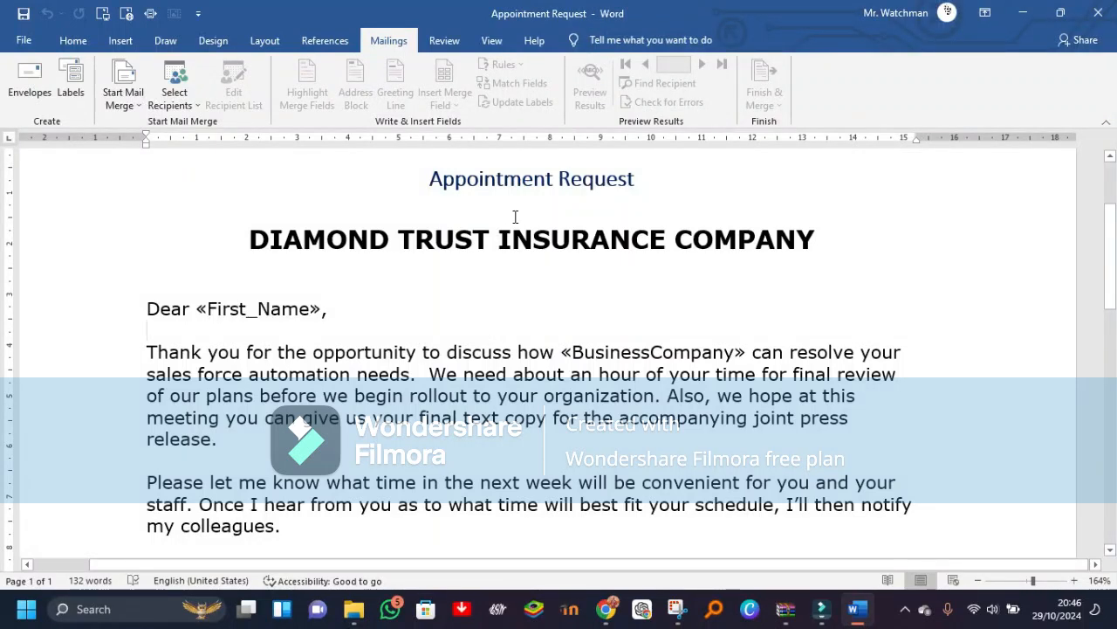
# Start a mail merge of the E-mail Messages type for the Appointment Request letter
pyautogui.click(132, 105)
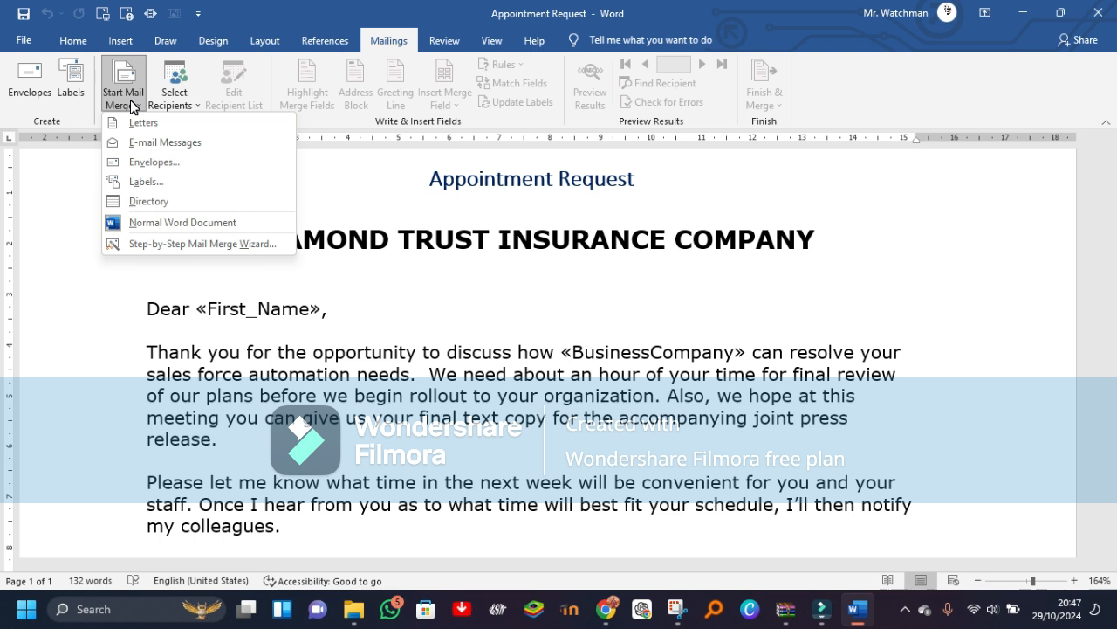
pyautogui.click(196, 147)
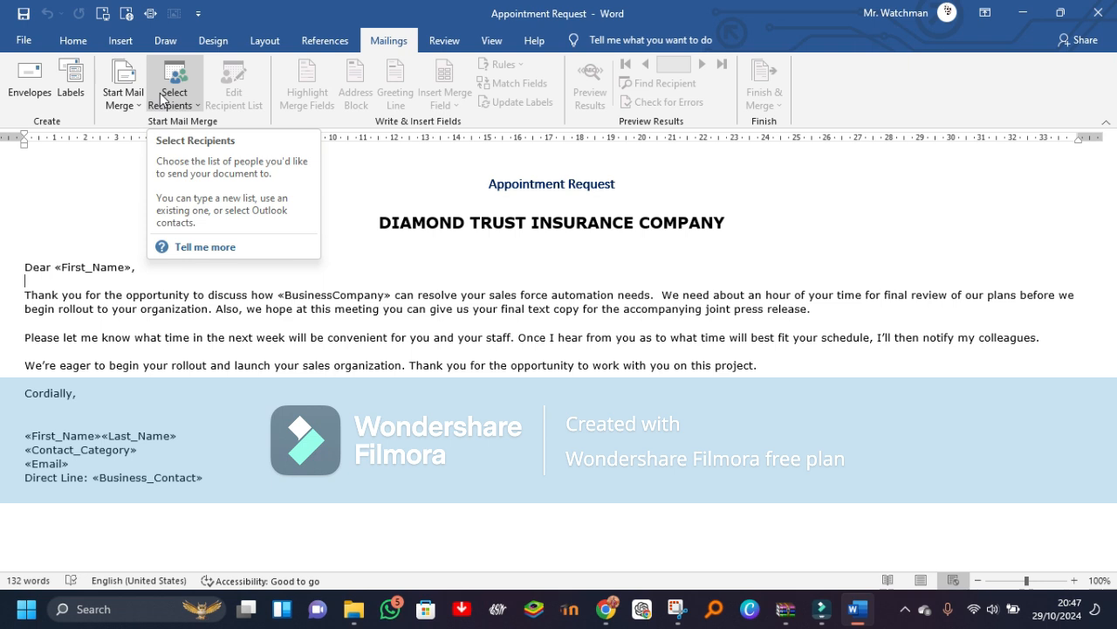
pyautogui.click(184, 105)
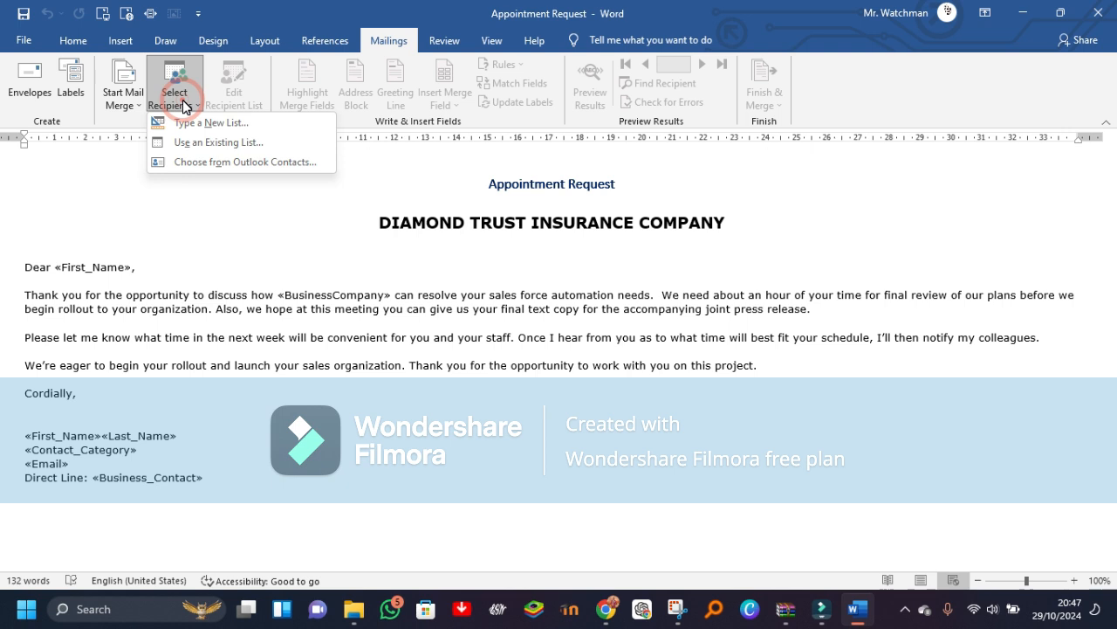
pyautogui.click(220, 127)
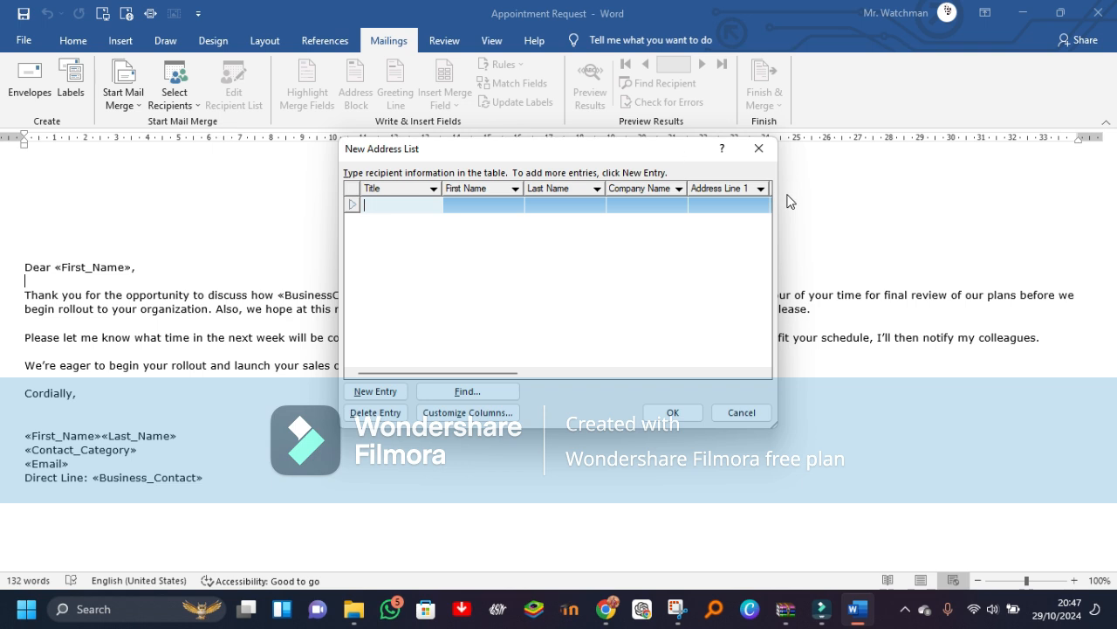
pyautogui.click(759, 148)
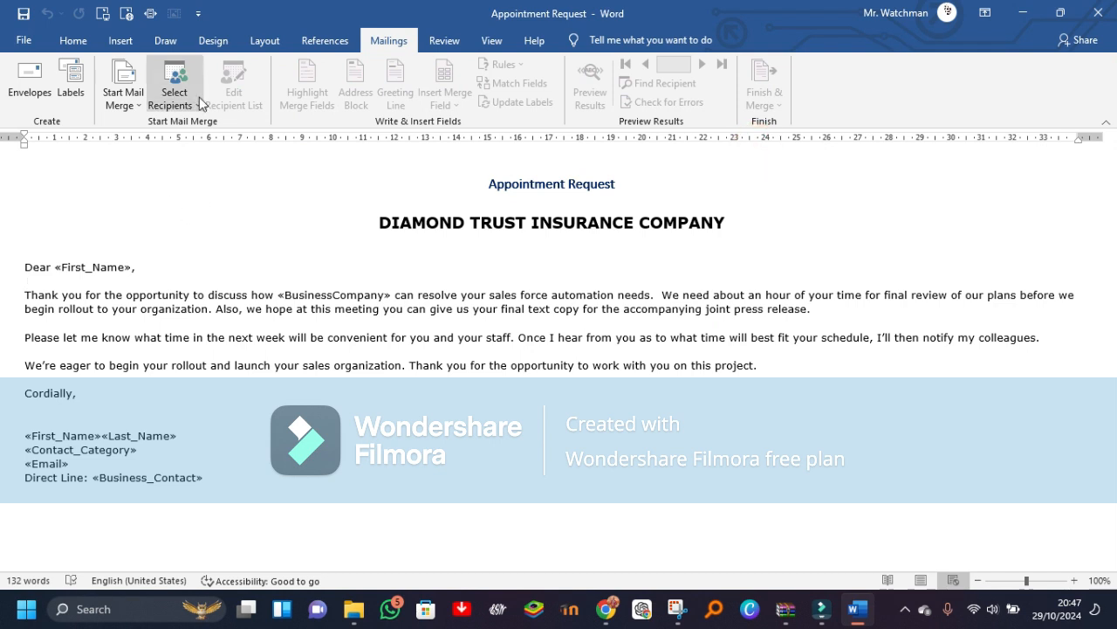
# Use the existing list Copy of email-list-template-30 from the Desktop as recipients, taking Sheet1$ with its first row as column headers
pyautogui.click(195, 92)
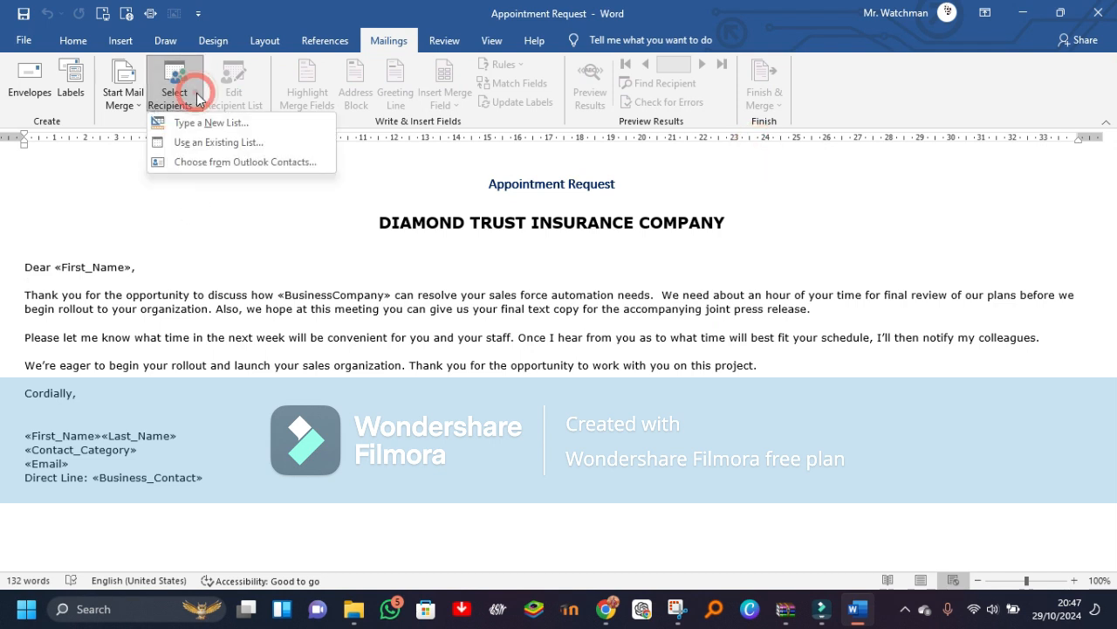
pyautogui.click(230, 144)
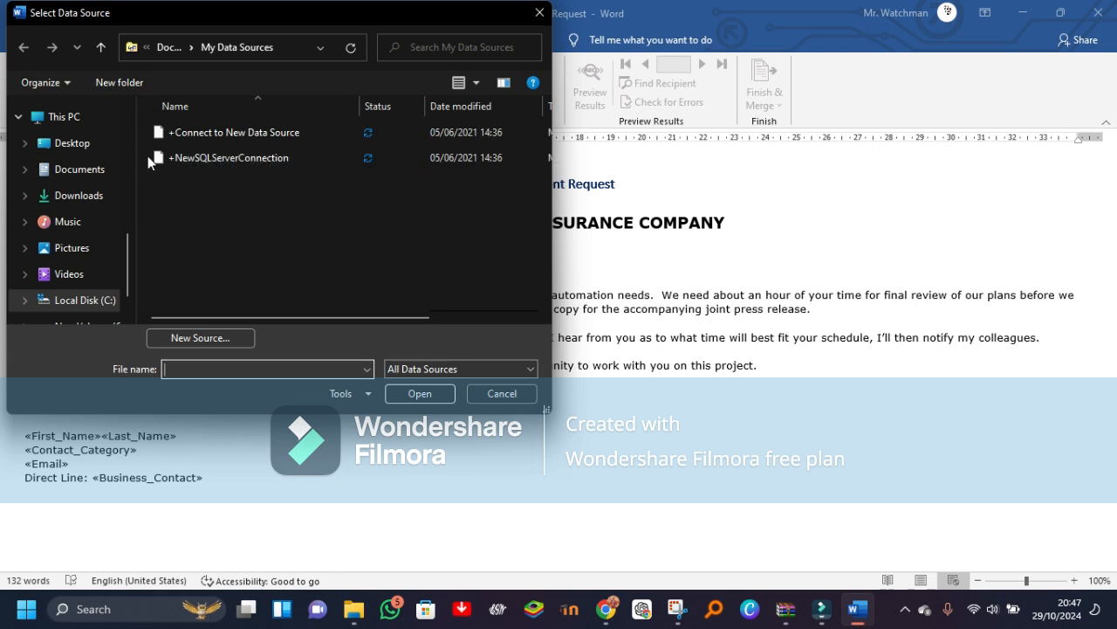
pyautogui.scroll(1, 126, 158)
pyautogui.click(126, 154)
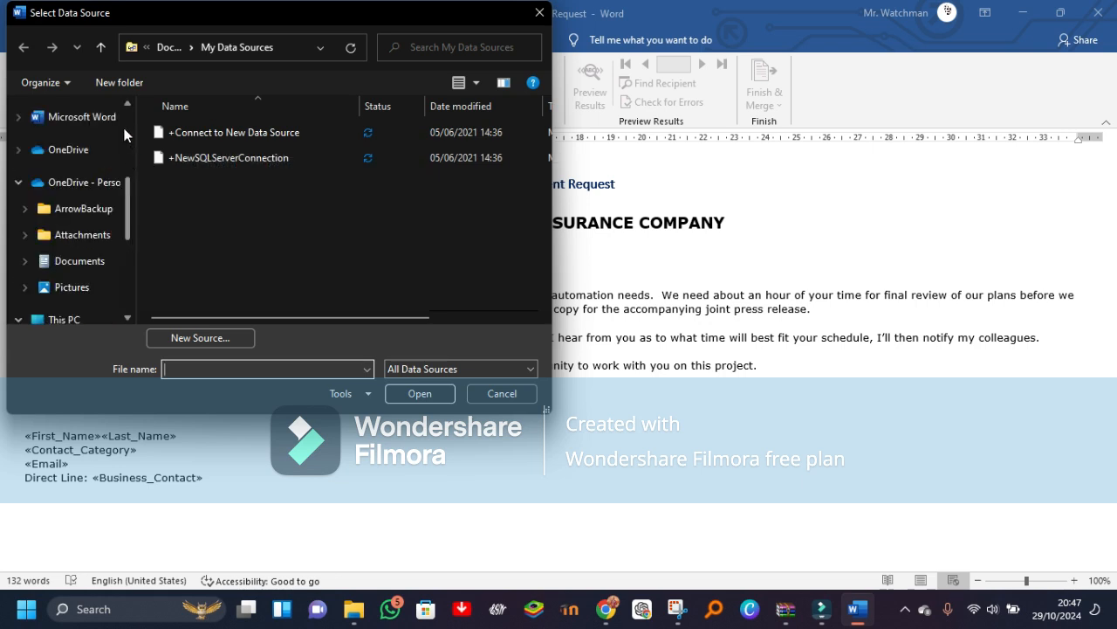
pyautogui.click(126, 127)
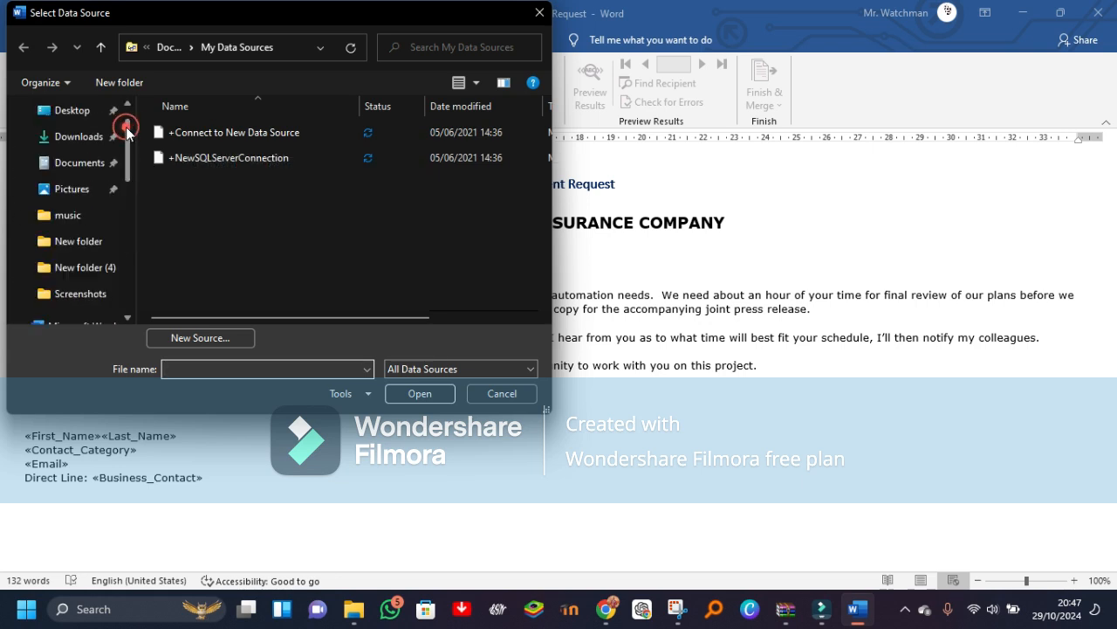
pyautogui.click(76, 113)
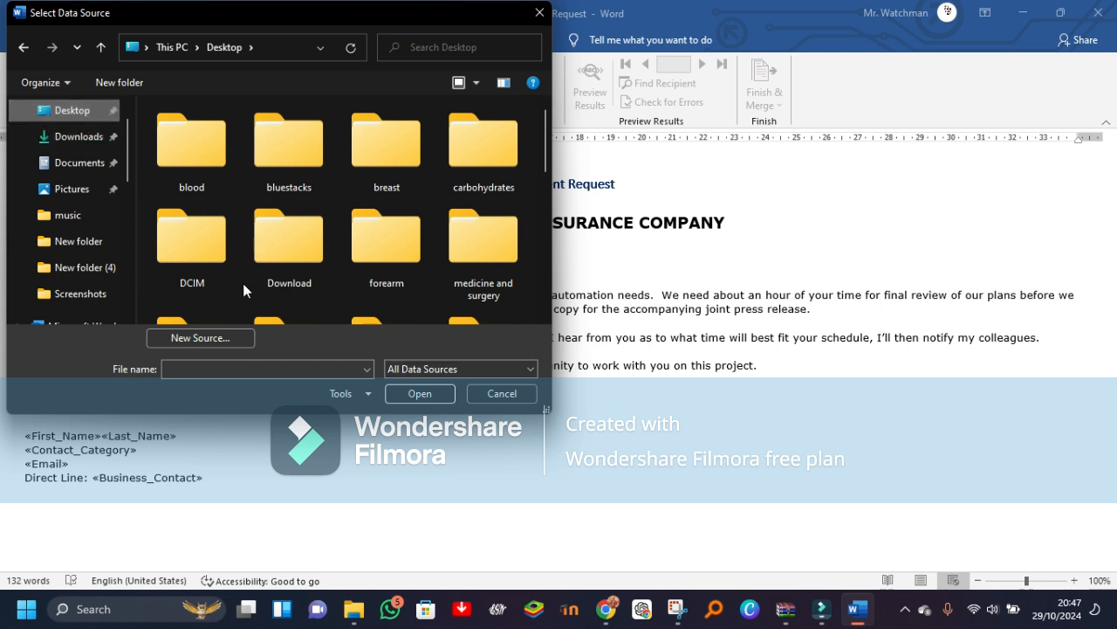
pyautogui.scroll(-1, 545, 253)
pyautogui.scroll(-5, 546, 253)
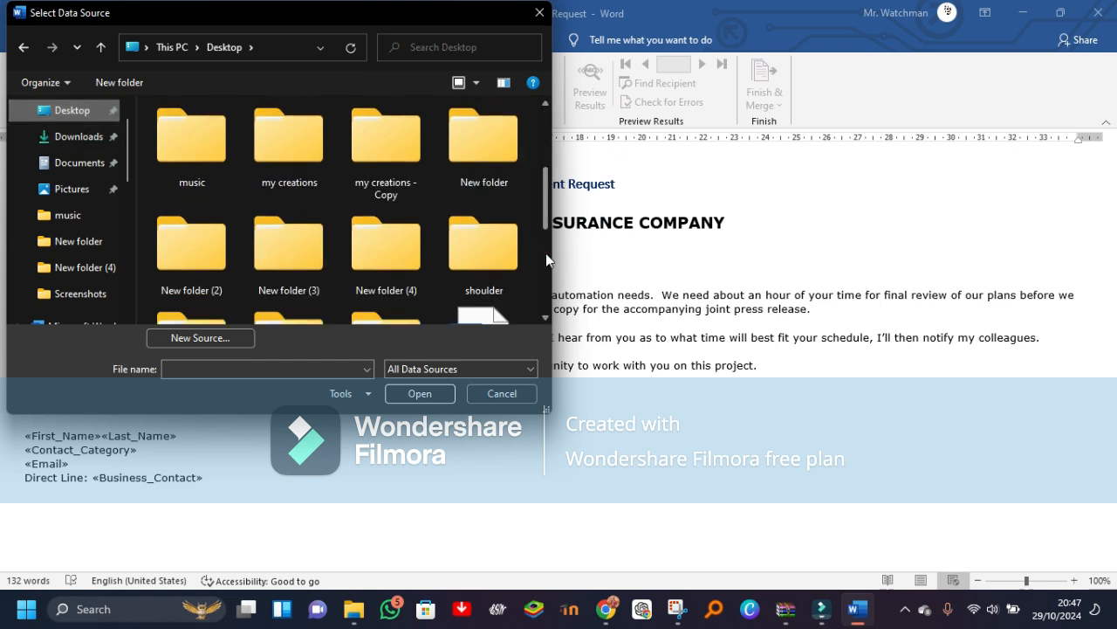
pyautogui.click(479, 271)
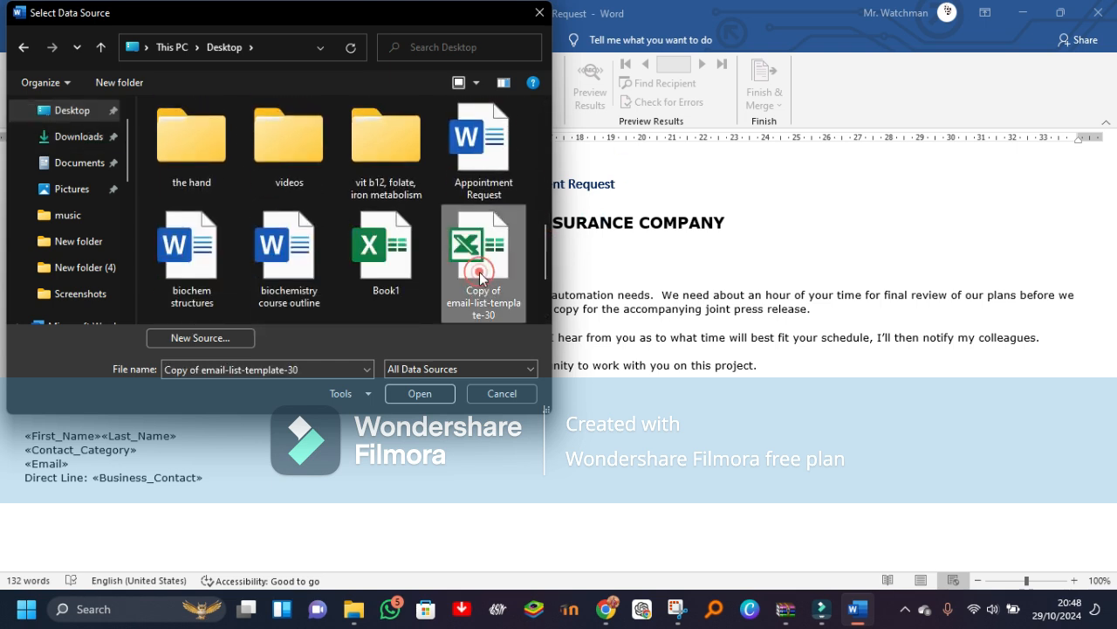
pyautogui.click(436, 394)
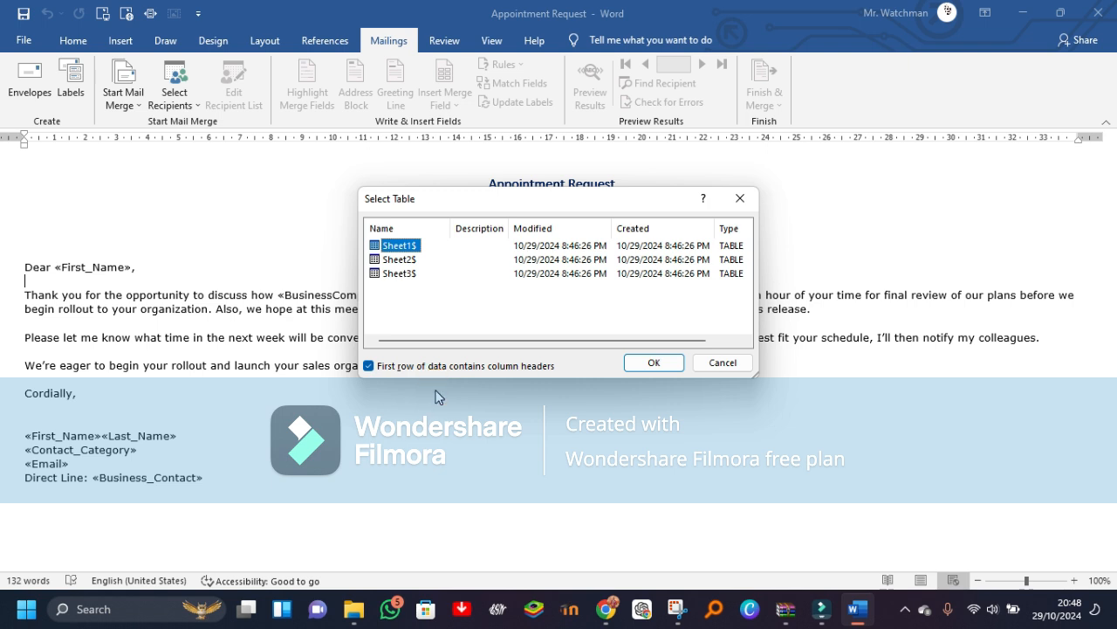
pyautogui.click(654, 363)
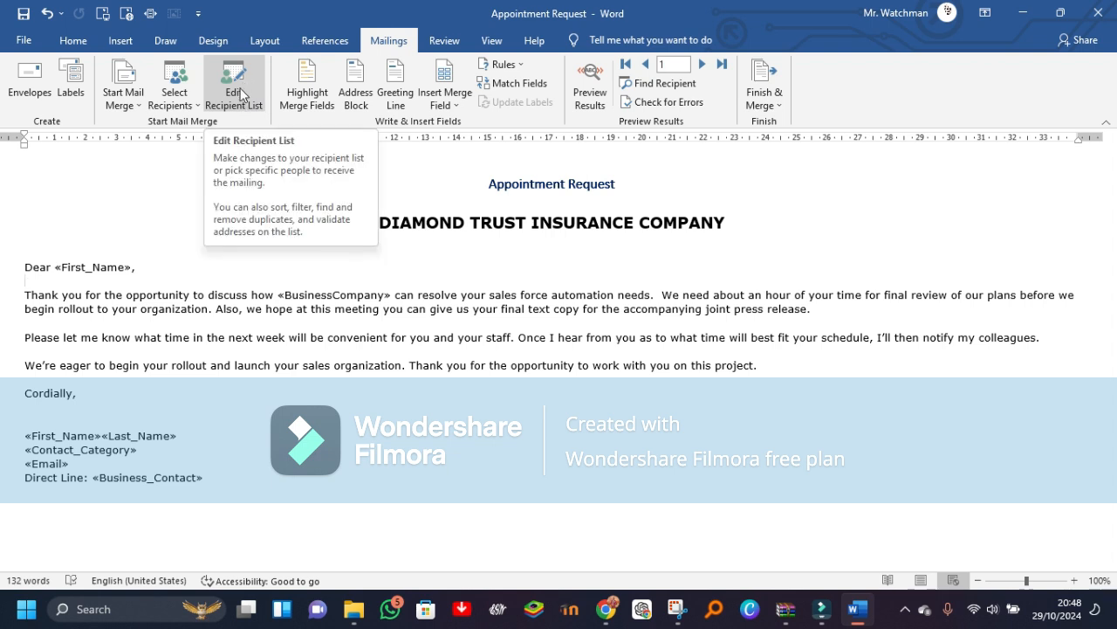
# Highlight the letter's merge fields and replace the field after "Dear" with a newly inserted First_Name merge field
pyautogui.click(310, 100)
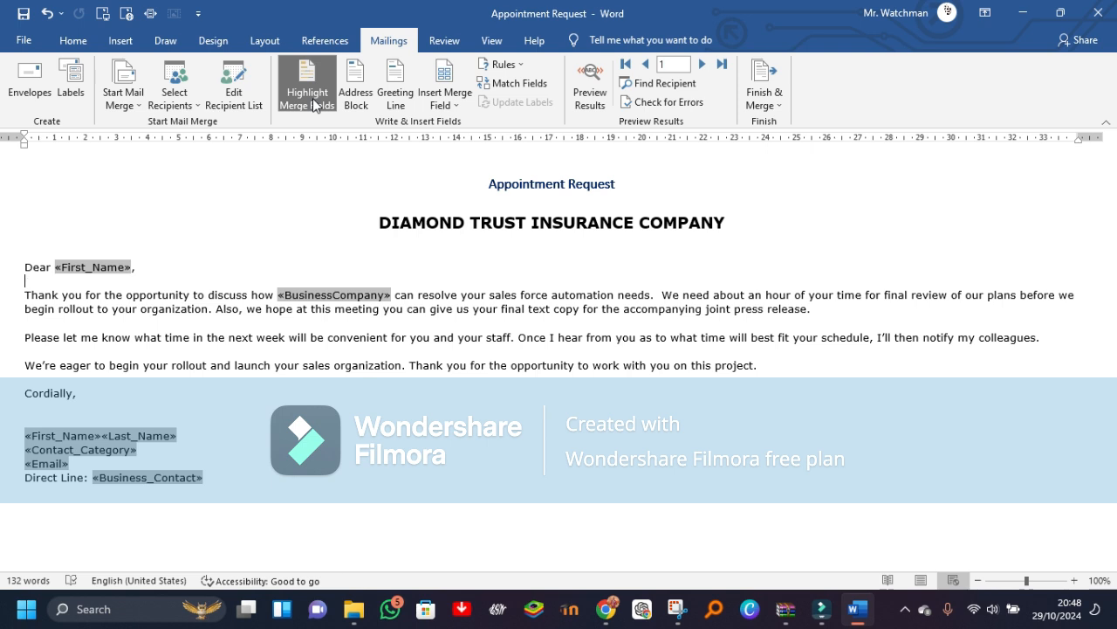
pyautogui.click(133, 269)
pyautogui.write(',')
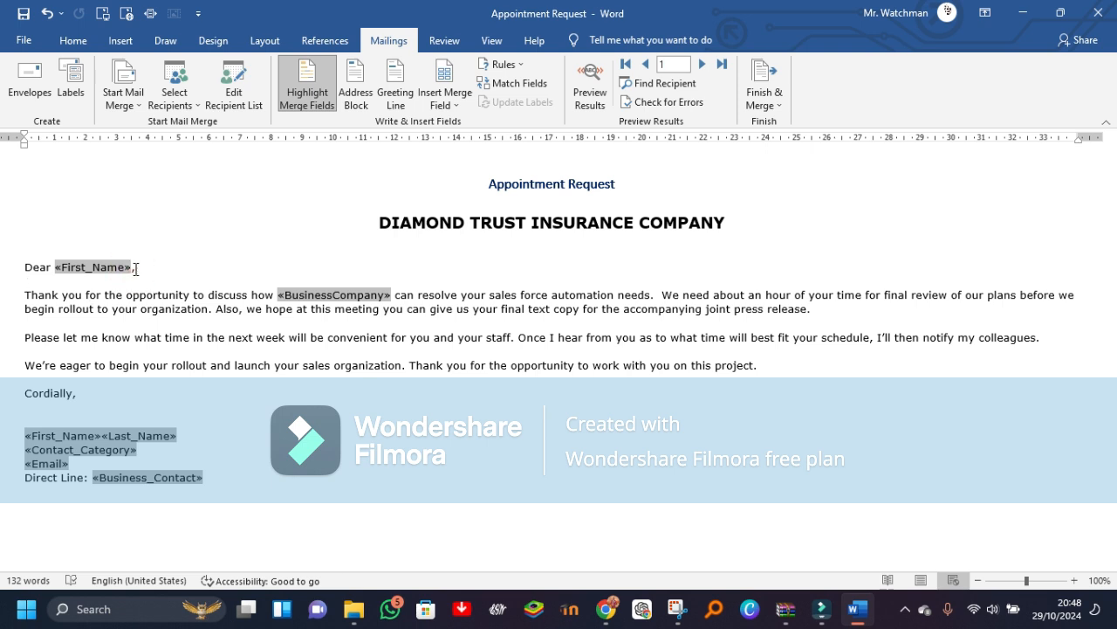
pyautogui.click(459, 107)
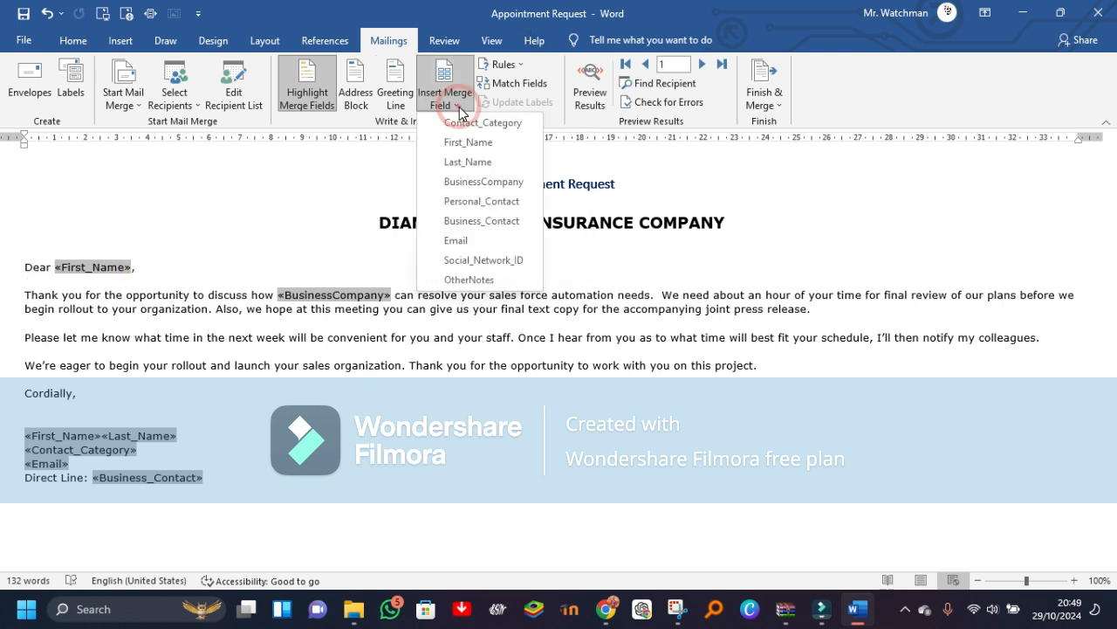
pyautogui.click(132, 274)
pyautogui.click(131, 269)
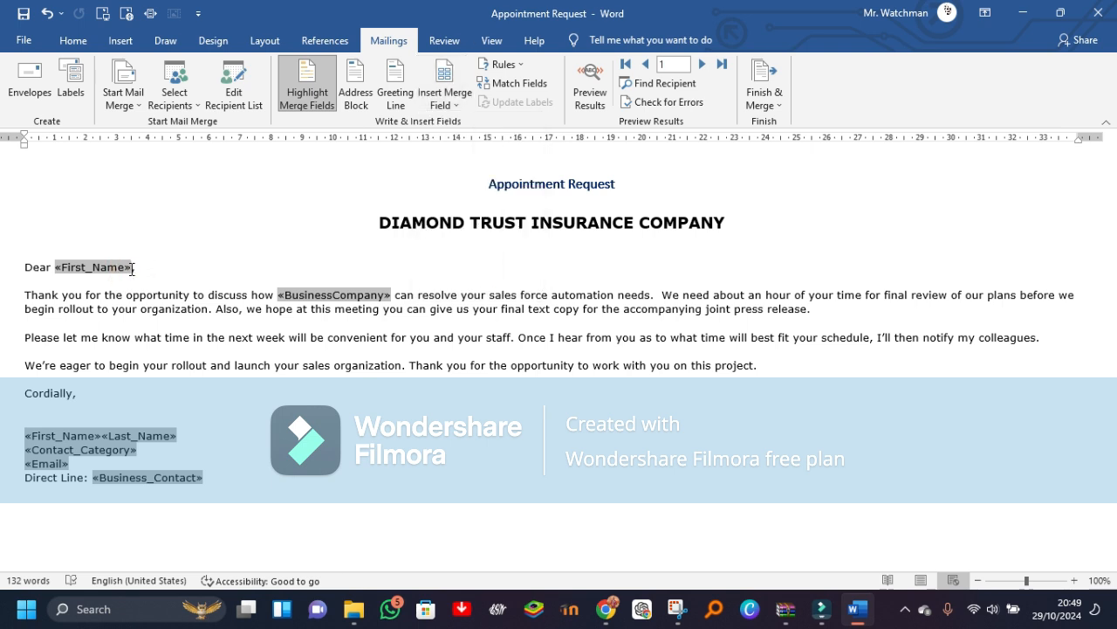
pyautogui.press('BackSpace')
pyautogui.press('BackSpace')
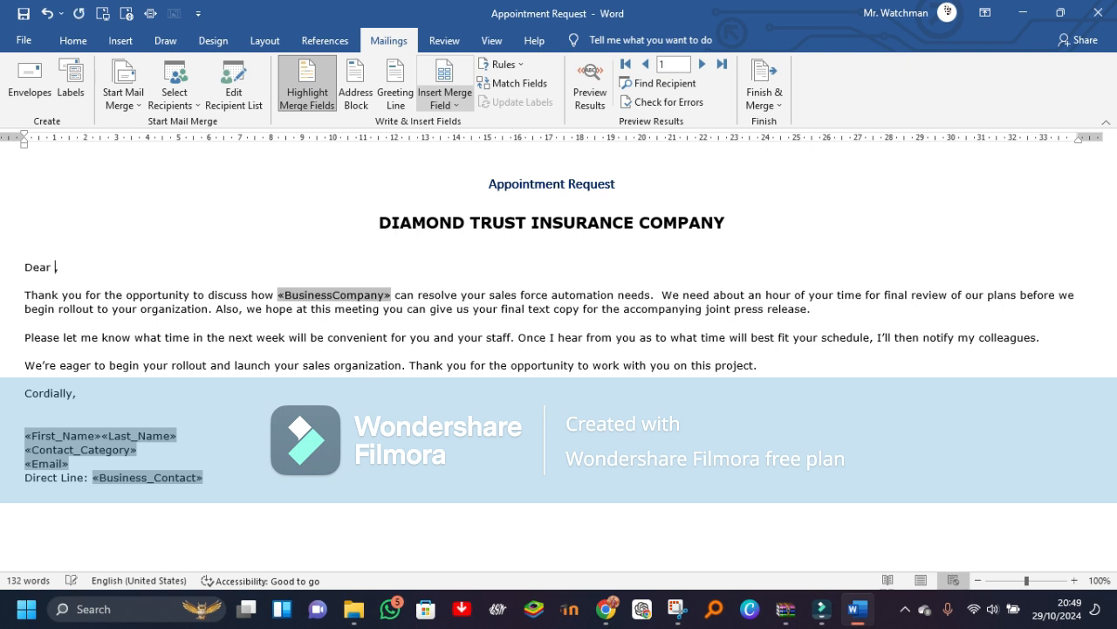
pyautogui.click(455, 105)
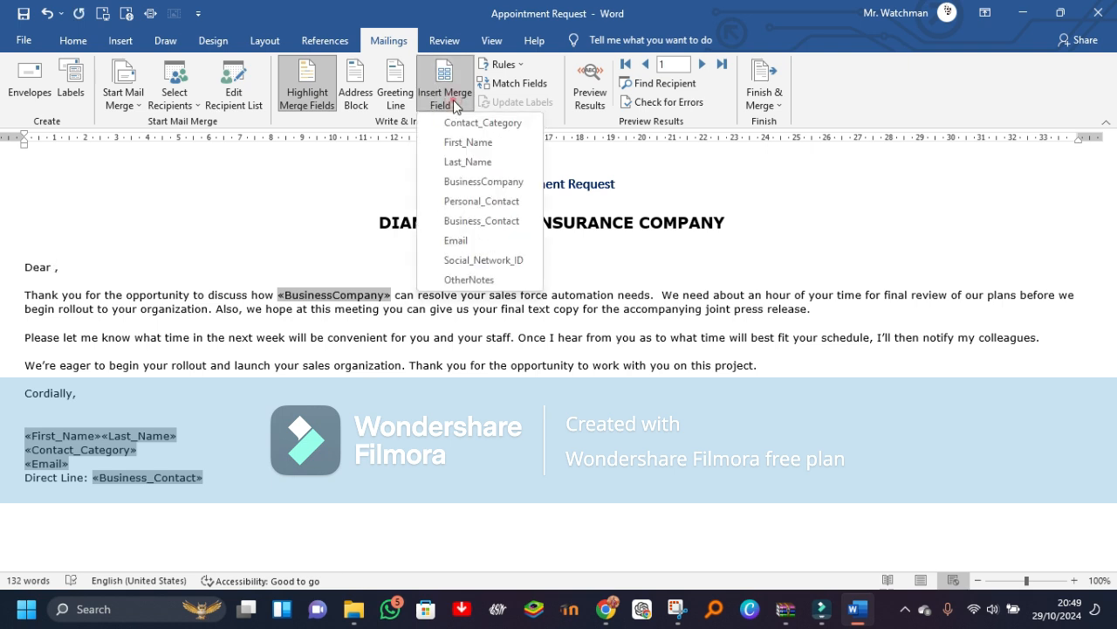
pyautogui.click(469, 141)
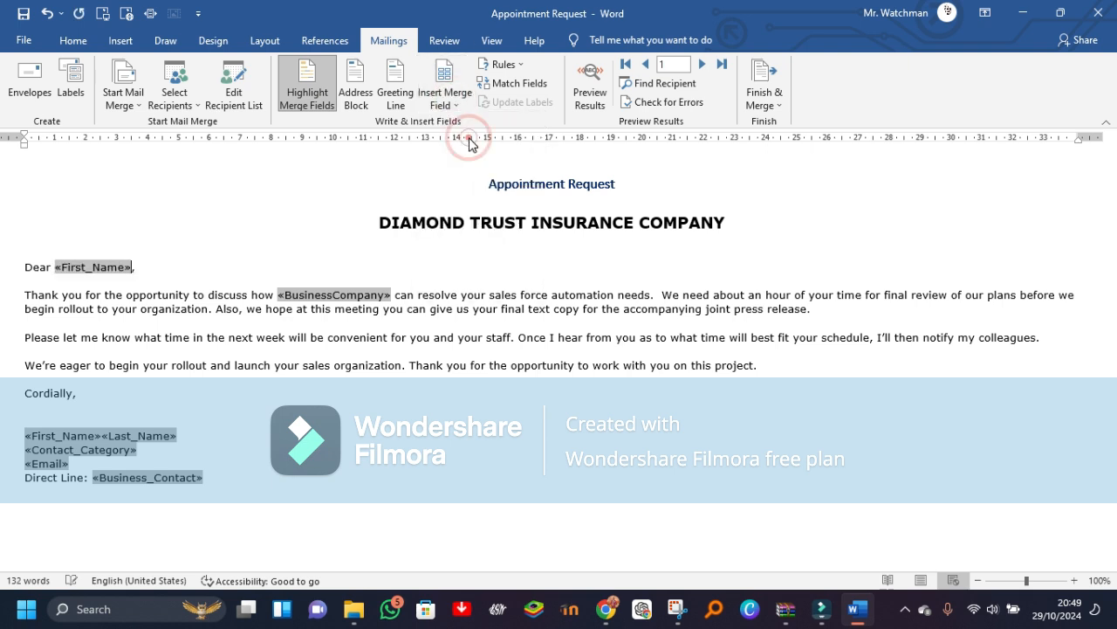
# Delete the company merge field in the first body paragraph and insert BusinessCompany in its place after "discuss how"
pyautogui.click(394, 295)
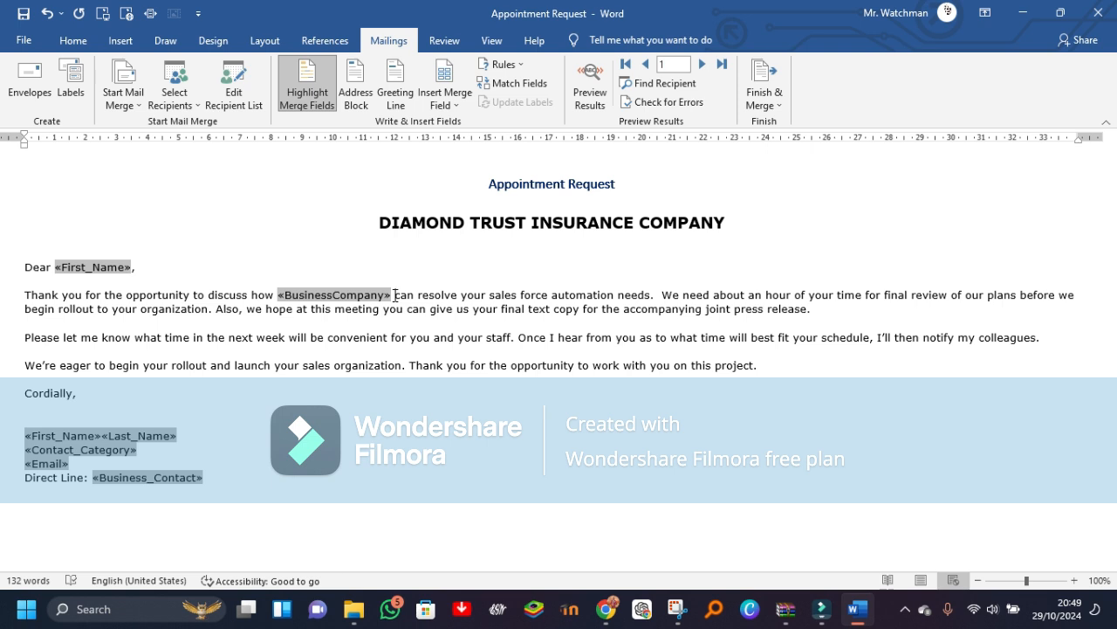
pyautogui.click(394, 295)
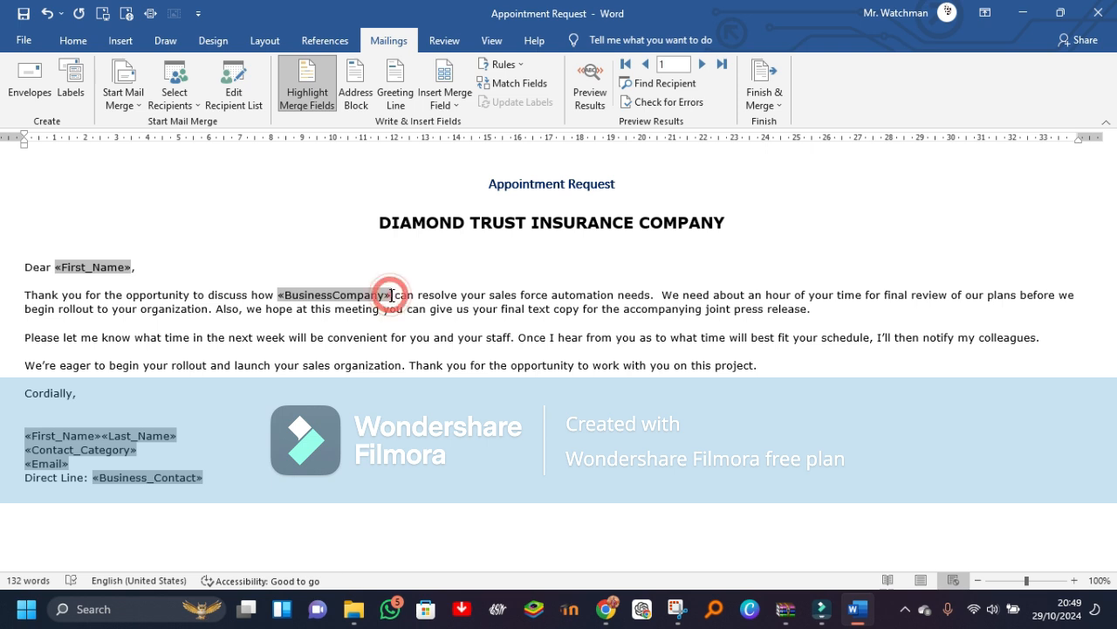
pyautogui.press('BackSpace')
pyautogui.press('BackSpace')
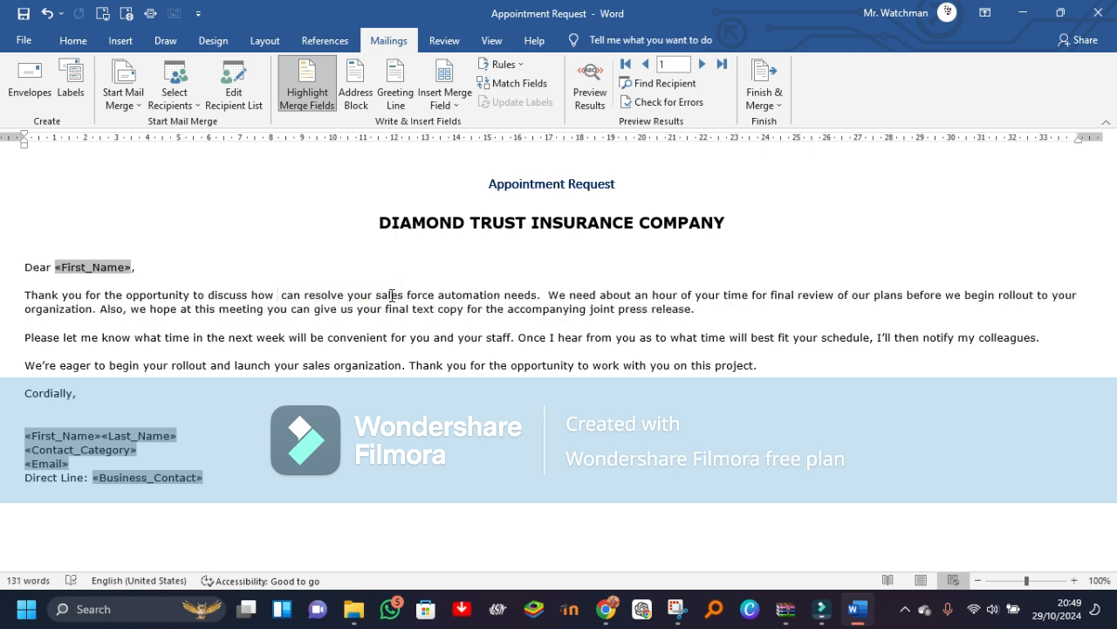
pyautogui.click(446, 105)
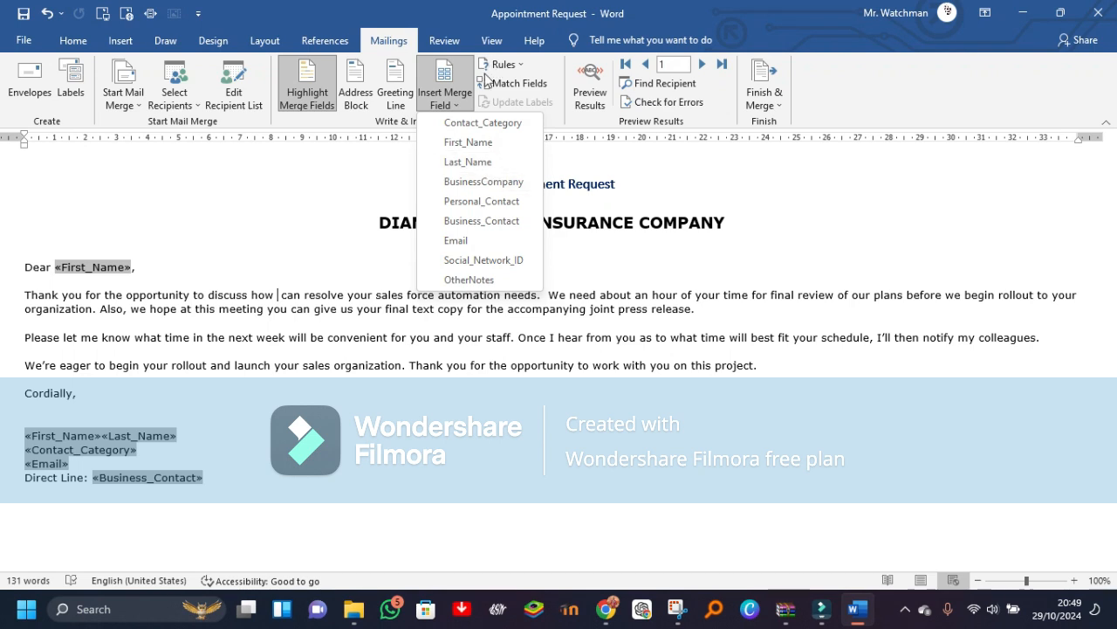
pyautogui.click(485, 181)
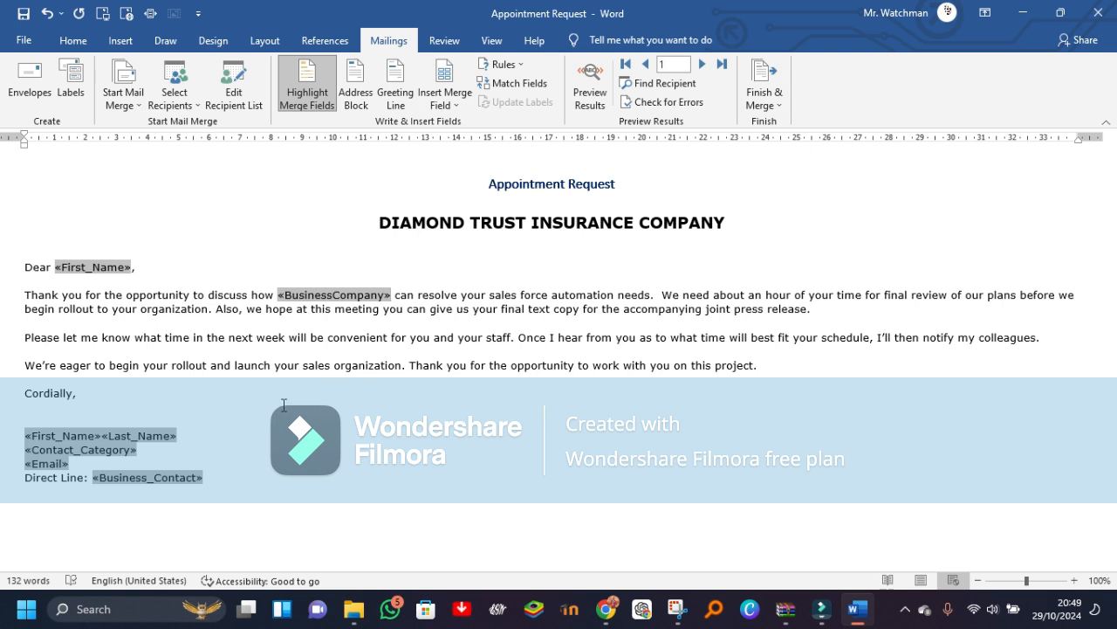
# Clear the name line below "Cordially," and insert the First_Name and Last_Name merge fields there
pyautogui.click(183, 431)
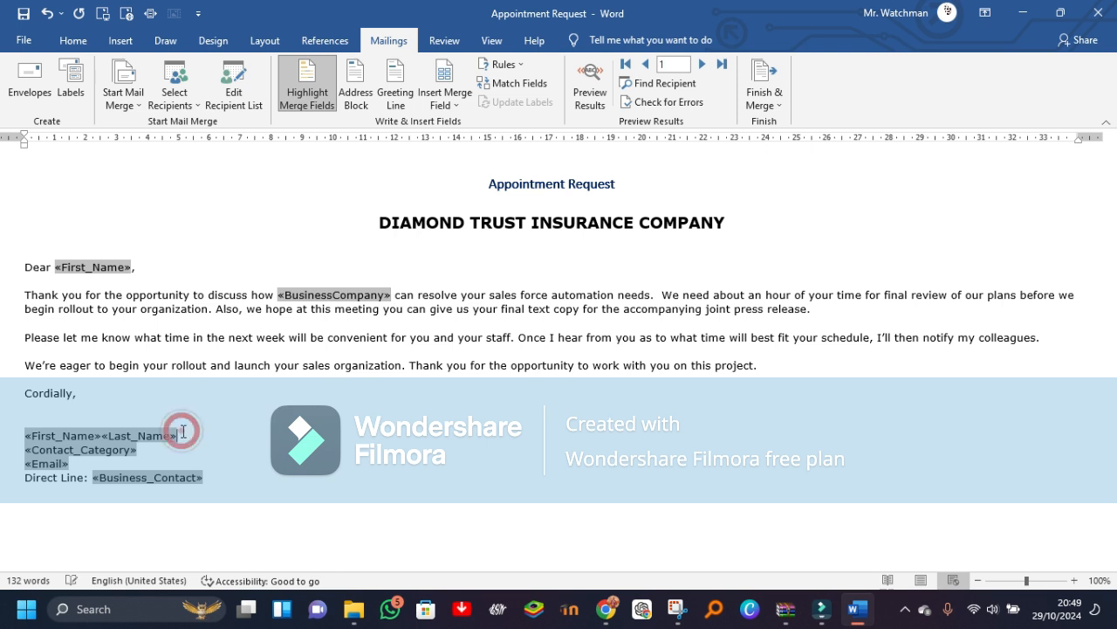
pyautogui.press('BackSpace')
pyautogui.press('BackSpace')
pyautogui.press('BackSpace')
pyautogui.press('BackSpace')
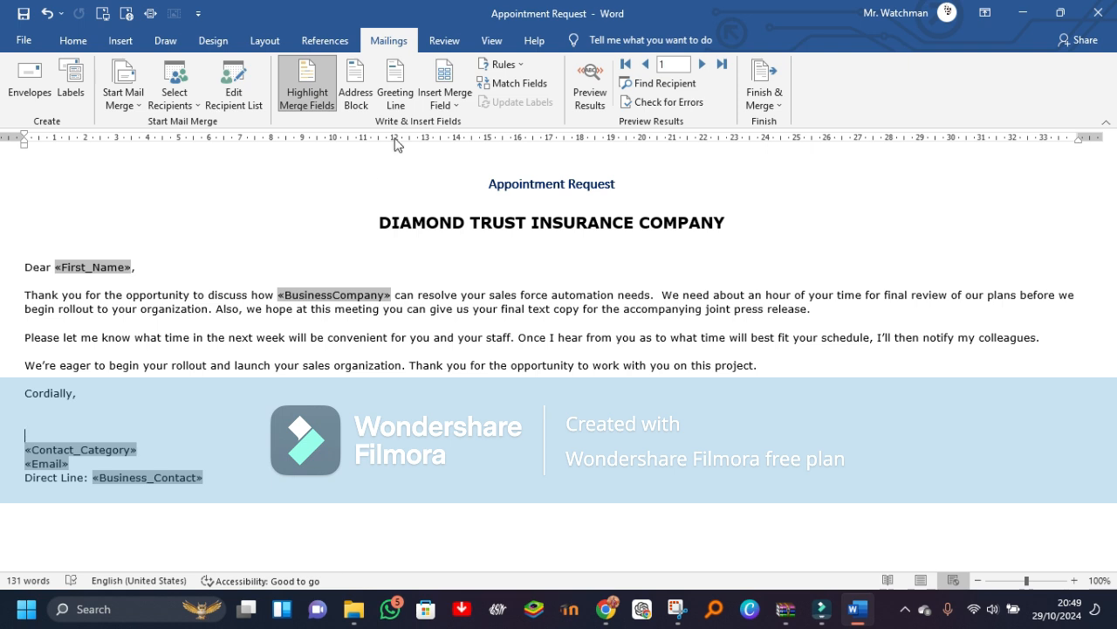
pyautogui.click(453, 99)
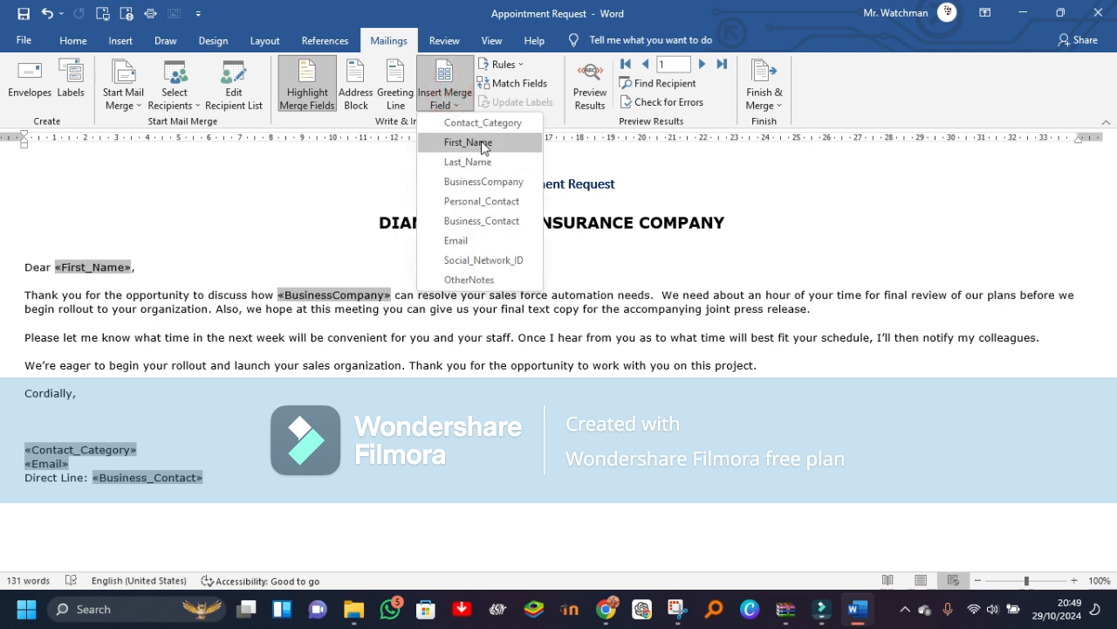
pyautogui.click(472, 141)
pyautogui.click(453, 104)
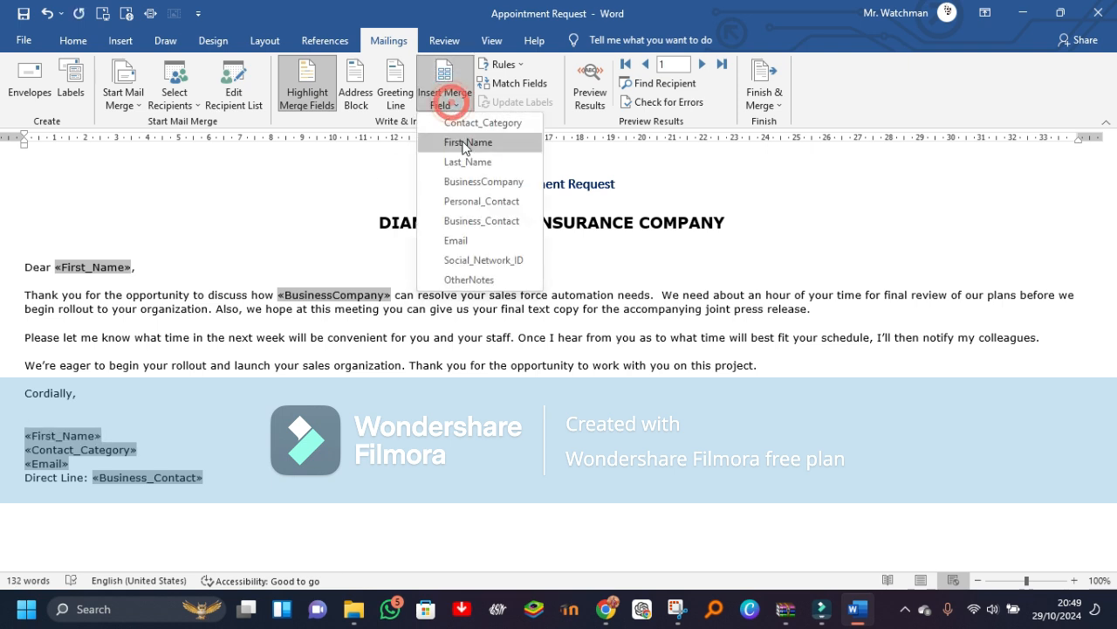
pyautogui.click(469, 162)
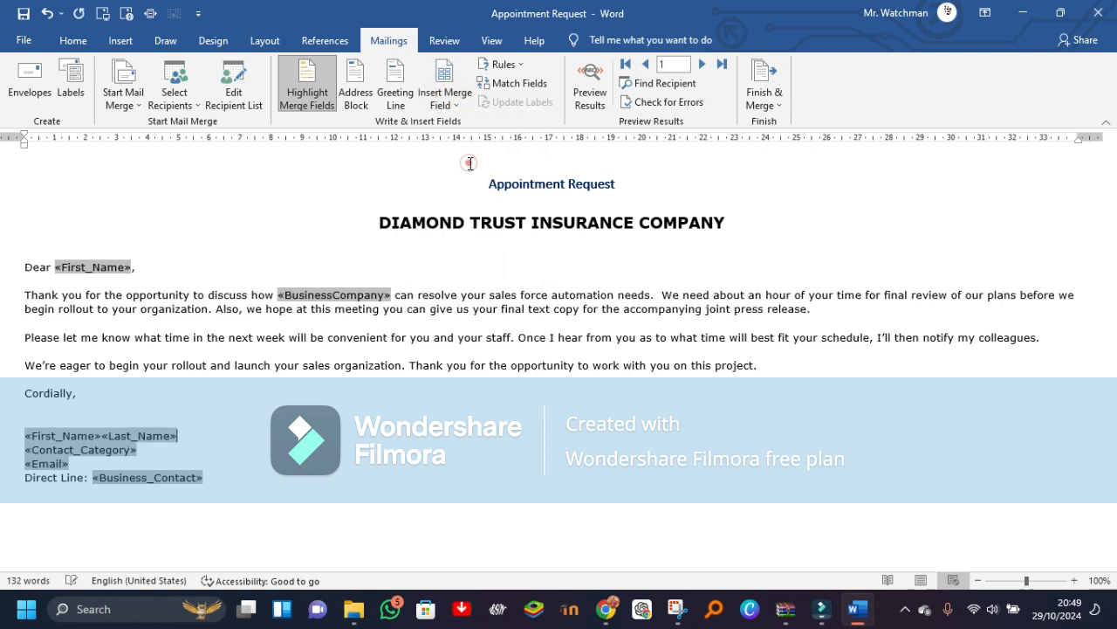
# Delete the merge field on the line below the signature name and insert Contact_Category there
pyautogui.click(143, 460)
pyautogui.doubleClick(145, 449)
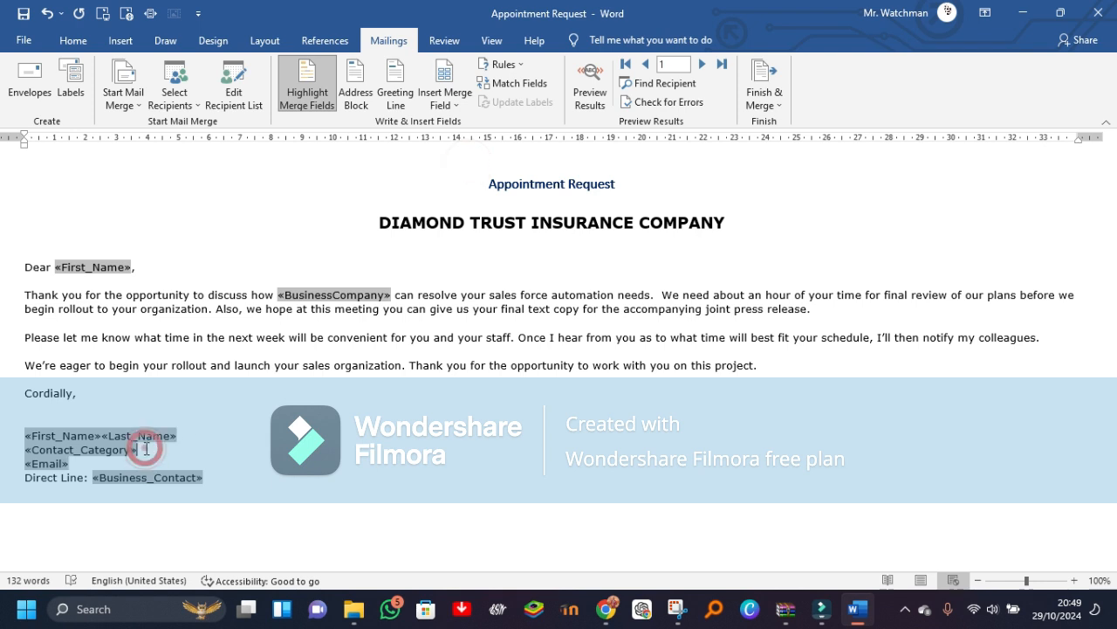
pyautogui.press('Delete')
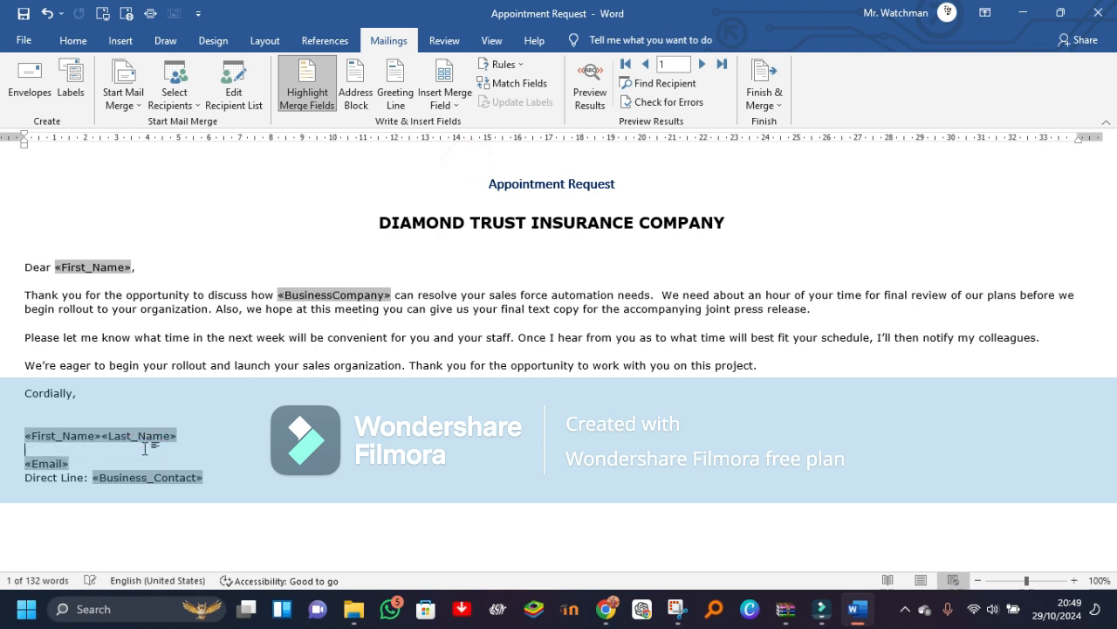
pyautogui.click(444, 103)
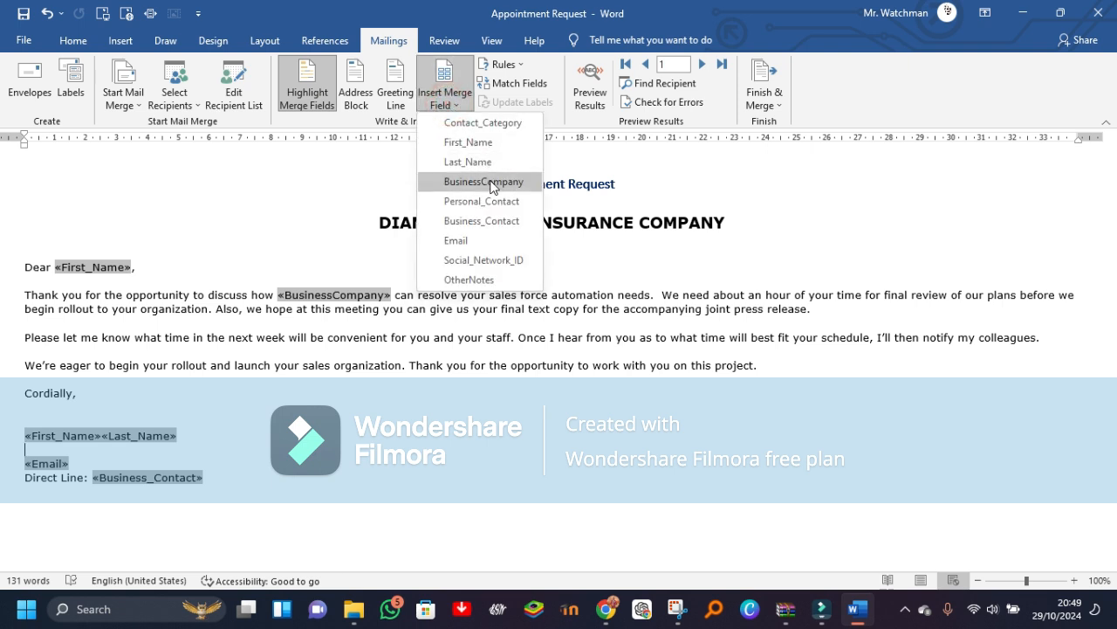
pyautogui.click(489, 122)
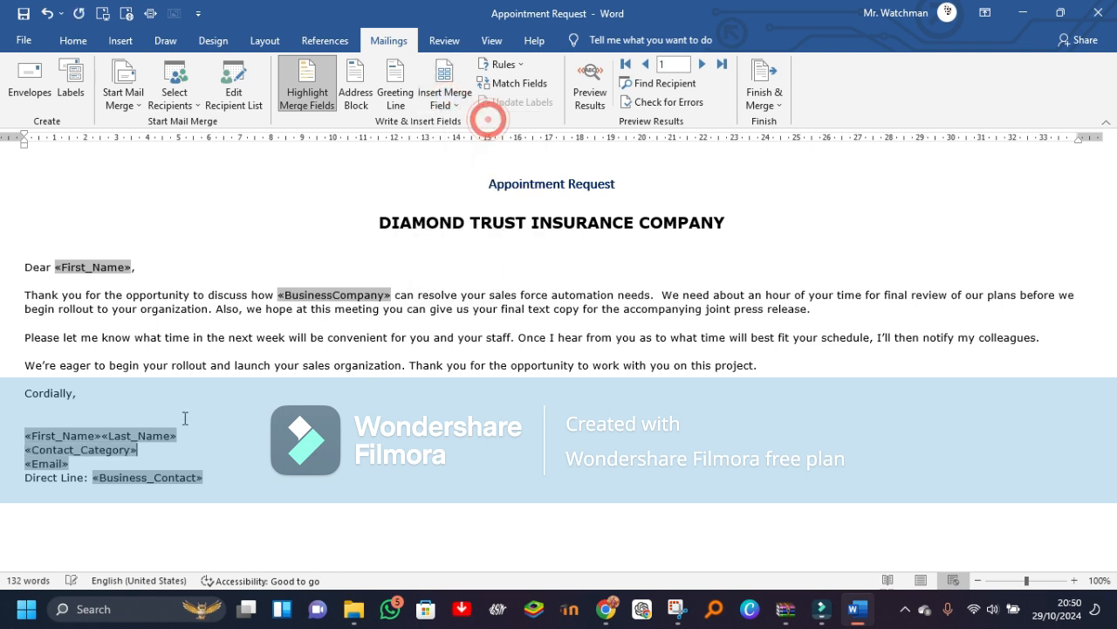
# Replace the Email merge field in the signature block with Contact_Category
pyautogui.click(78, 468)
pyautogui.press('BackSpace')
pyautogui.press('BackSpace')
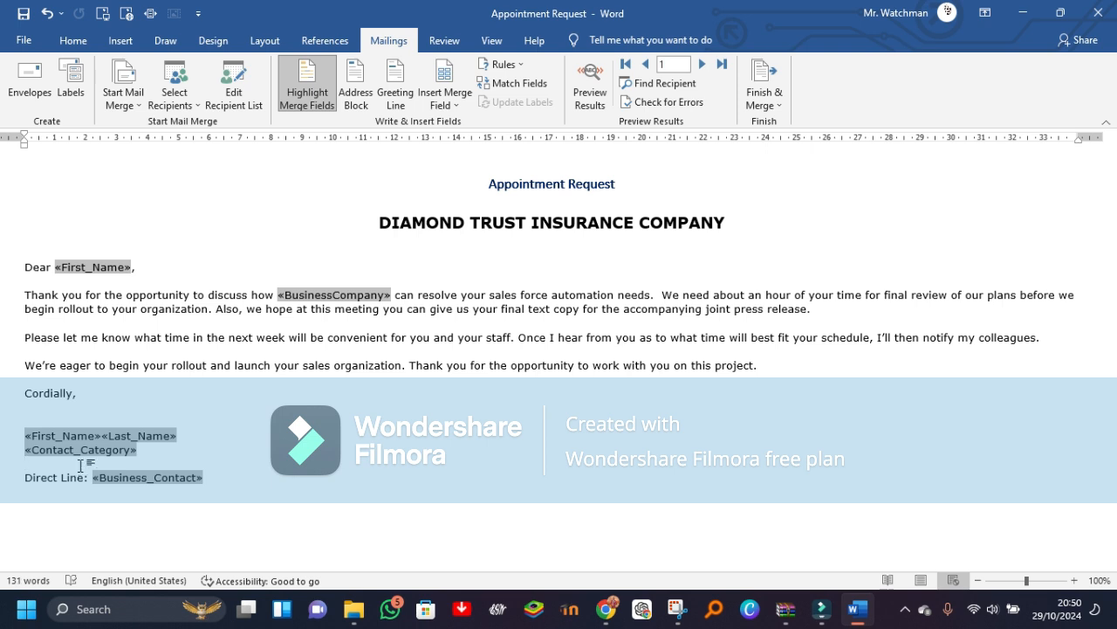
pyautogui.click(454, 101)
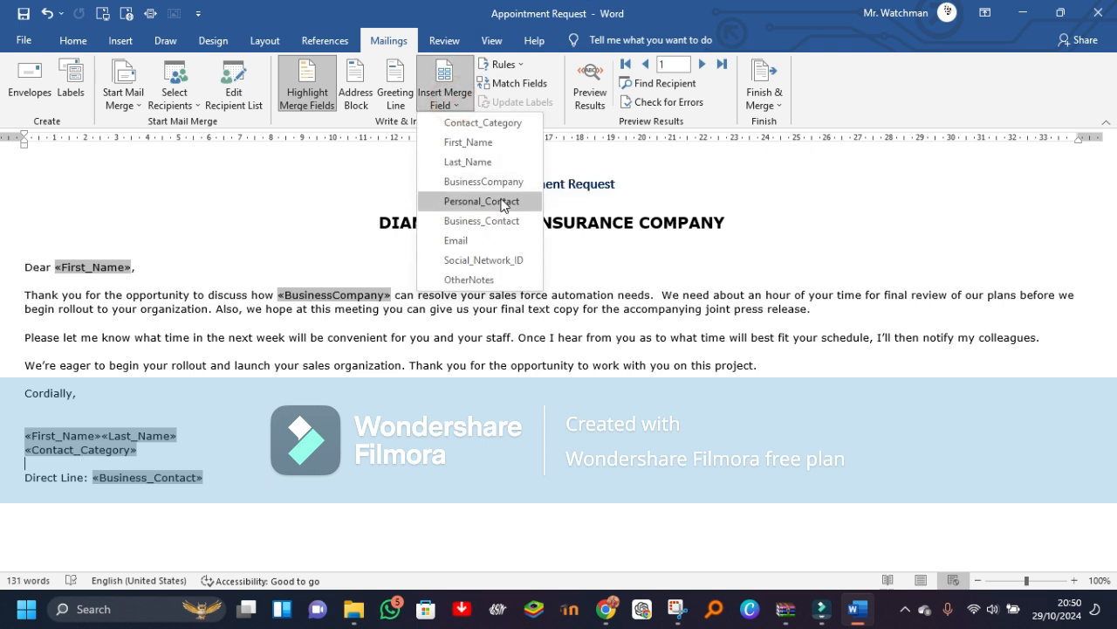
pyautogui.click(486, 126)
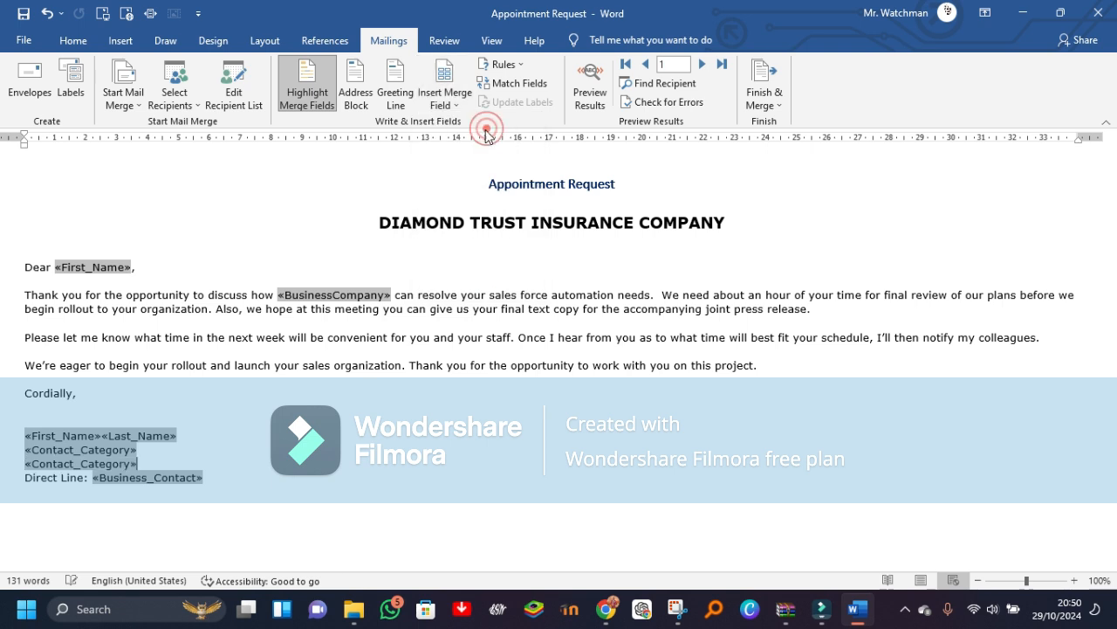
# Replace the Business_Contact merge field after "Direct Line:" with Personal_Contact
pyautogui.click(222, 482)
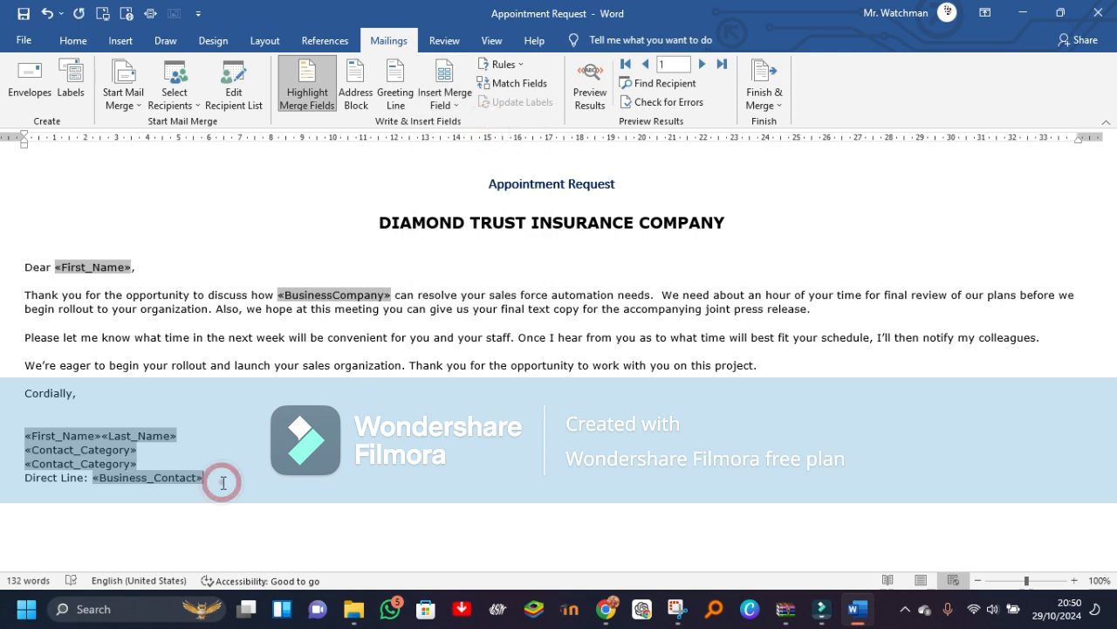
pyautogui.press('BackSpace')
pyautogui.press('BackSpace')
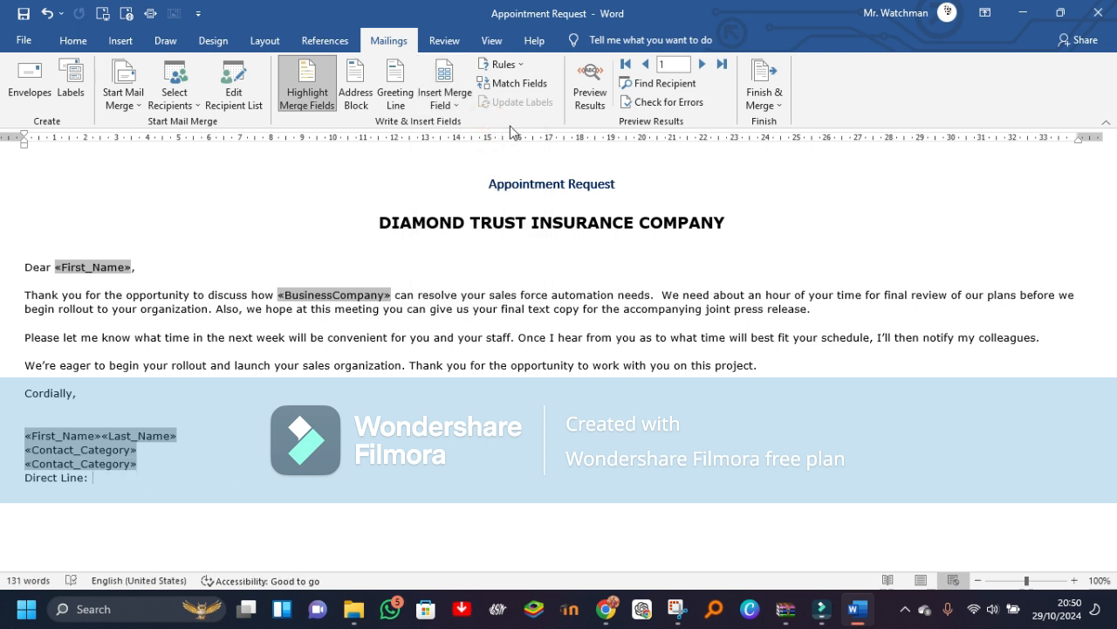
pyautogui.click(456, 96)
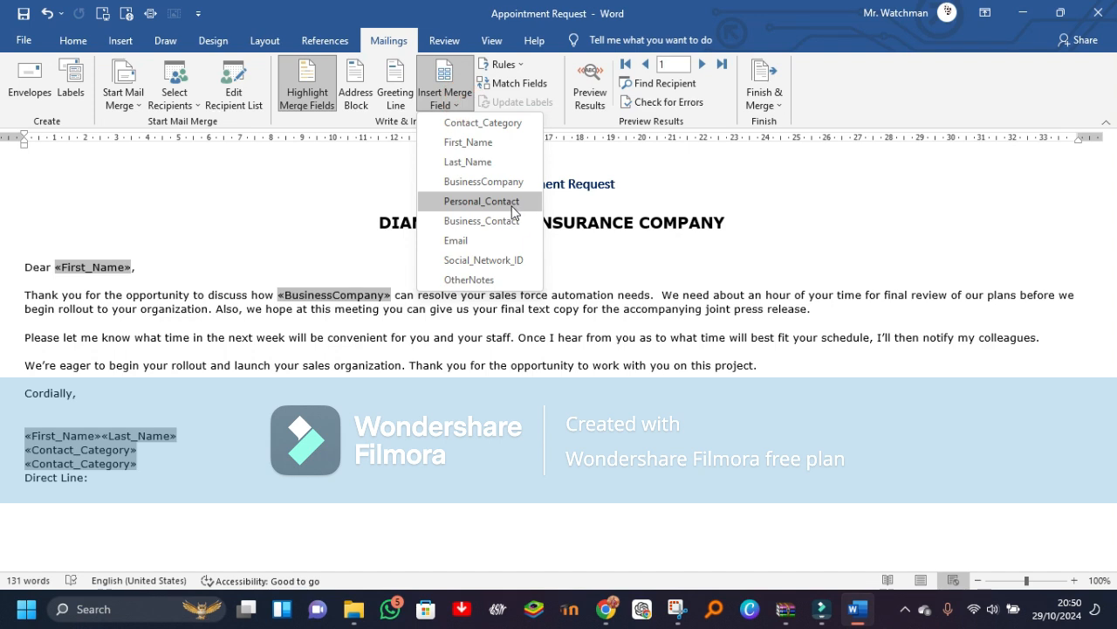
pyautogui.click(513, 207)
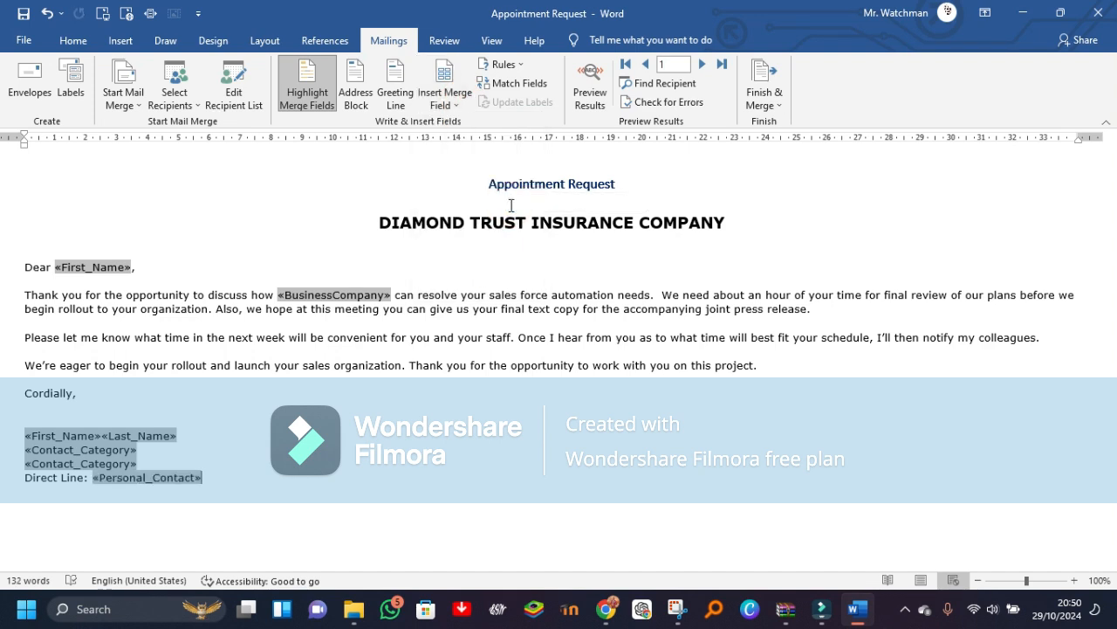
# Review the field matching for the recipient list, match First Name to the First Name column, and accept it
pyautogui.click(521, 85)
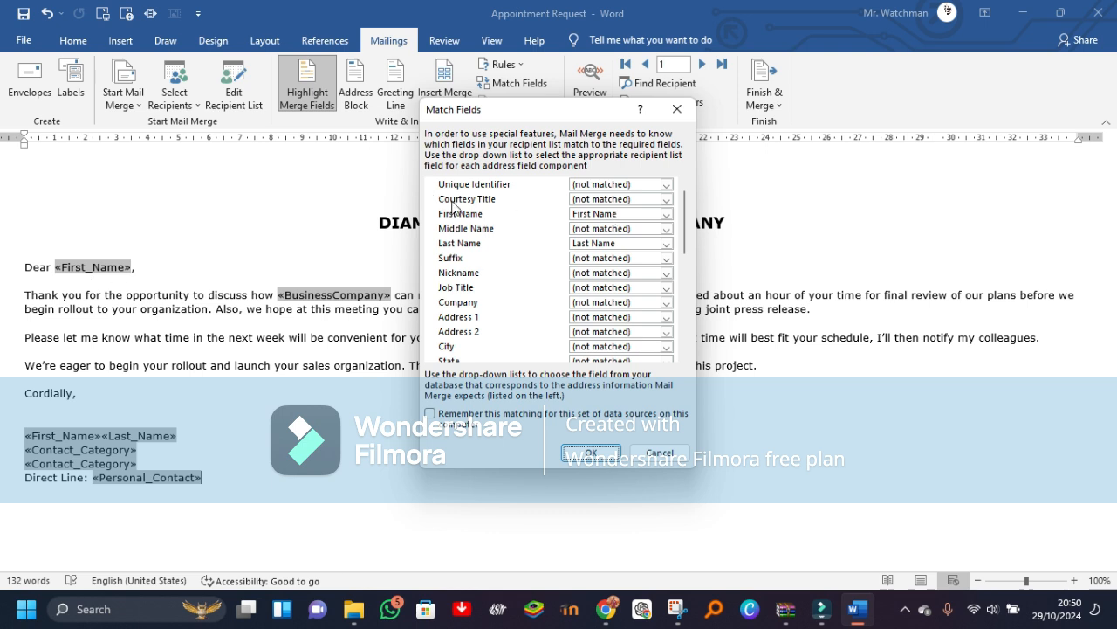
pyautogui.click(476, 230)
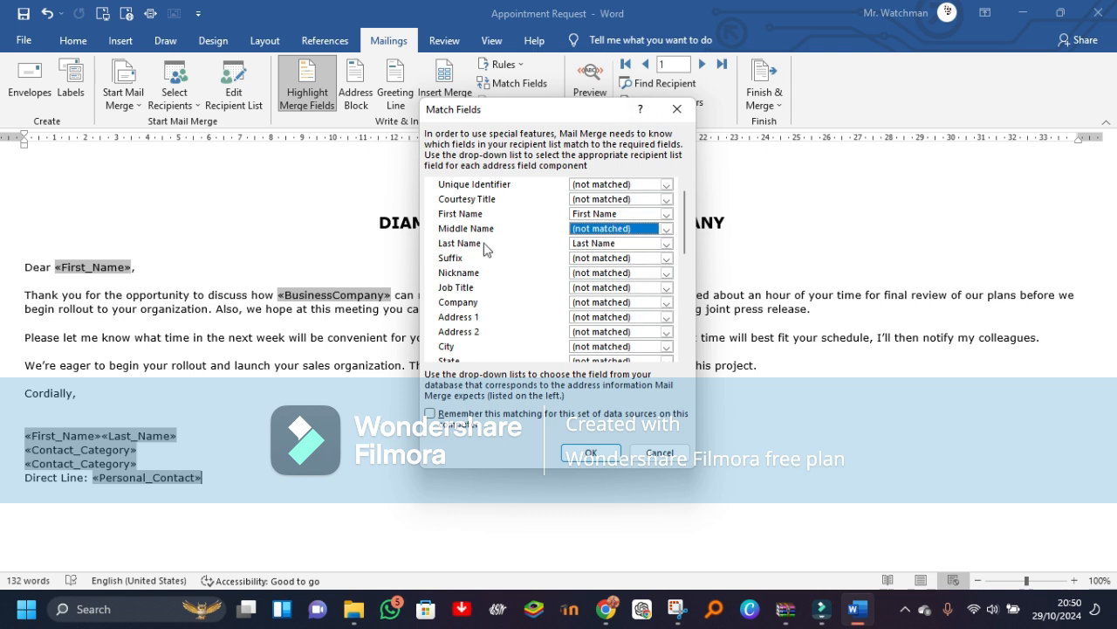
pyautogui.click(667, 214)
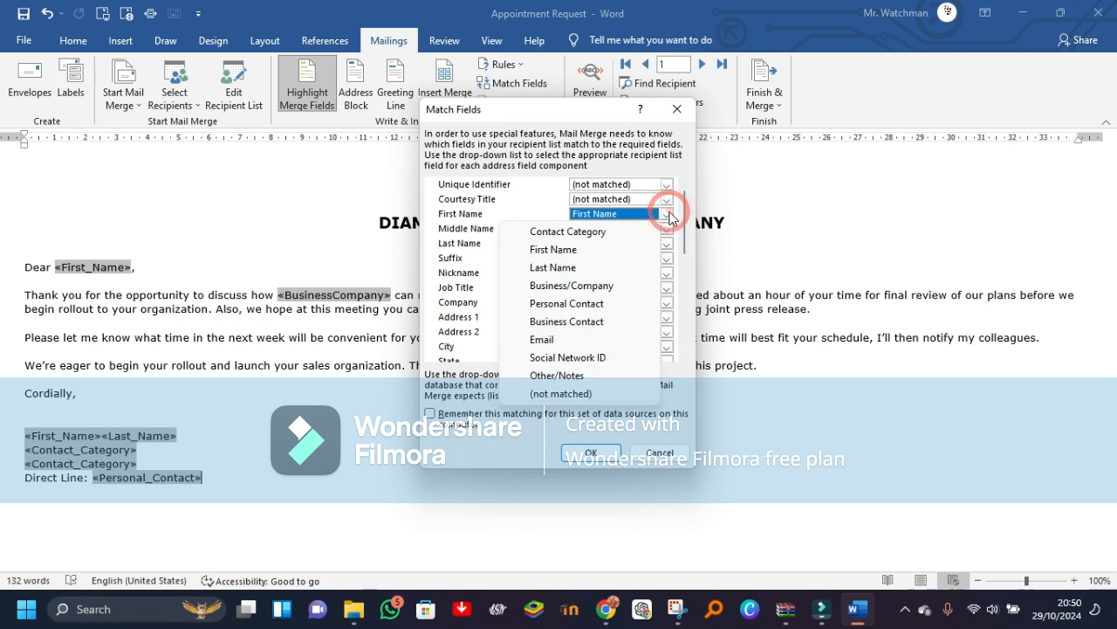
pyautogui.click(580, 250)
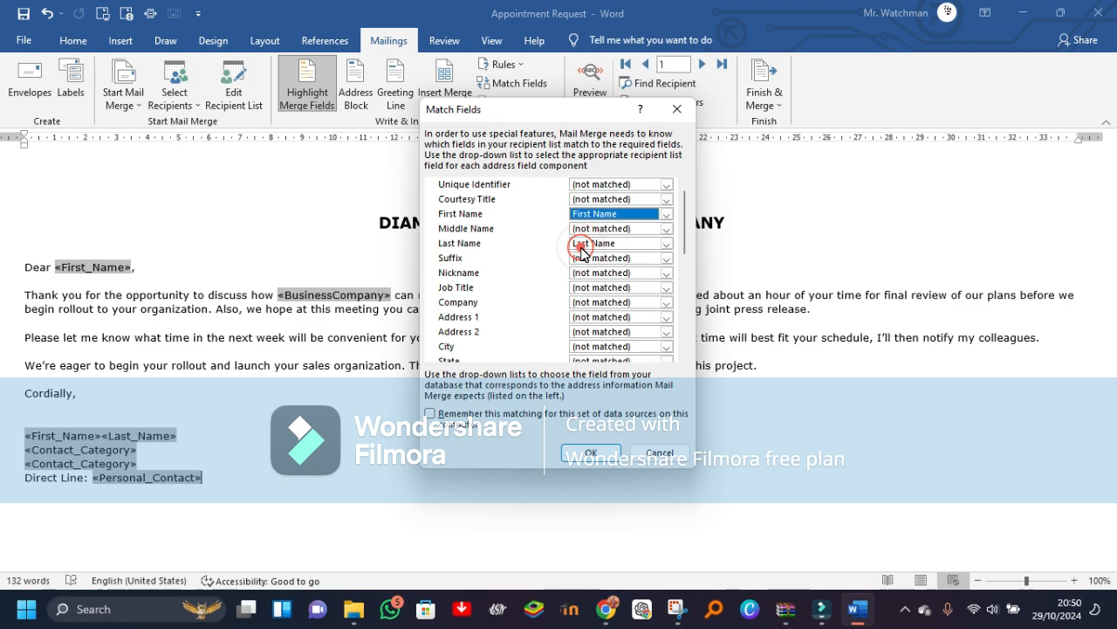
pyautogui.click(605, 454)
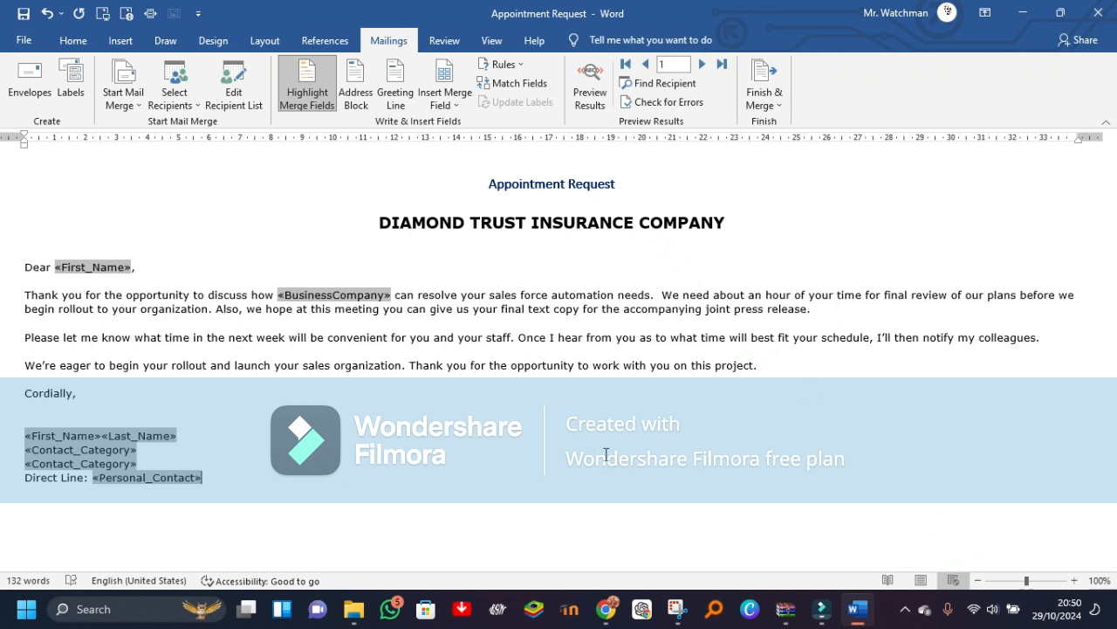
# Preview the merged letter with the first recipient's data, and return to the merge field view
pyautogui.click(591, 98)
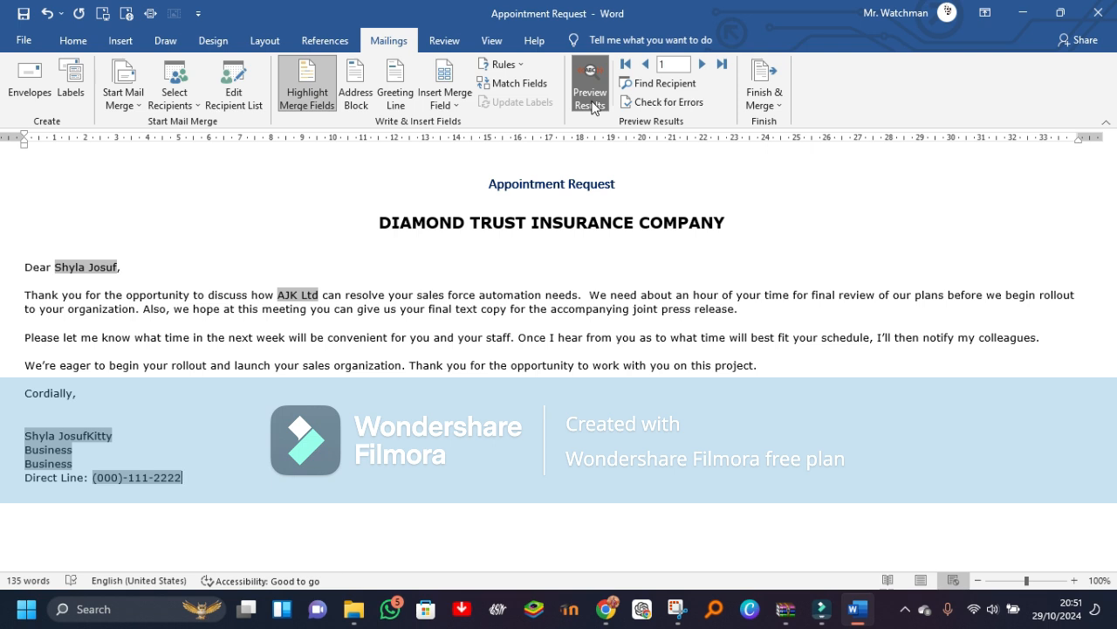
pyautogui.click(591, 96)
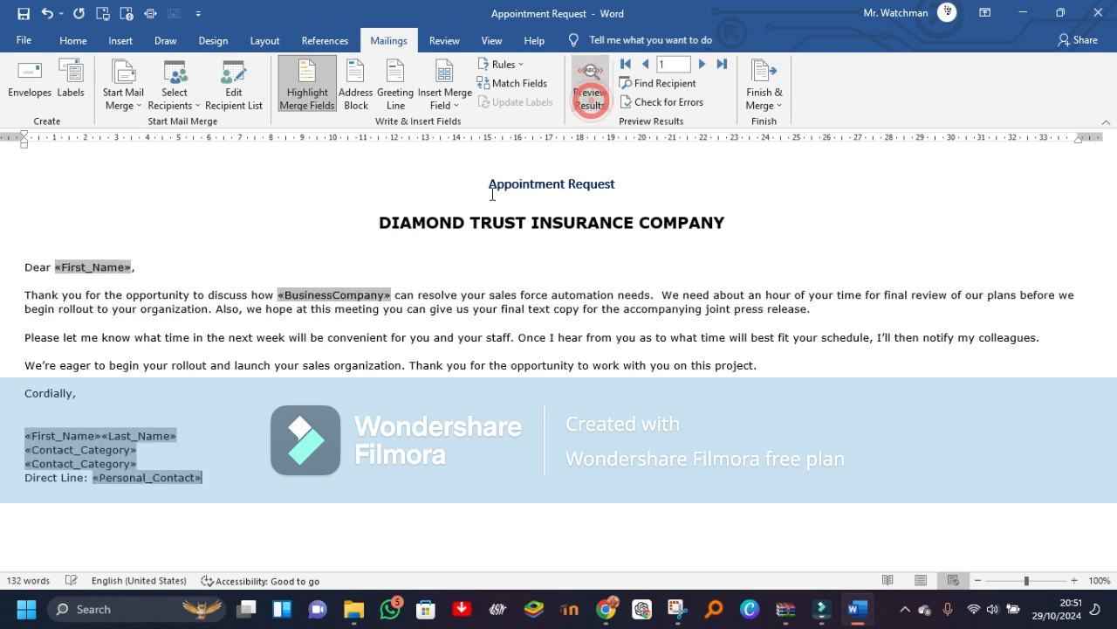
# Replace the second Contact_Category merge field in the signature block with Email, and check the result in a preview of the merged letter
pyautogui.doubleClick(144, 466)
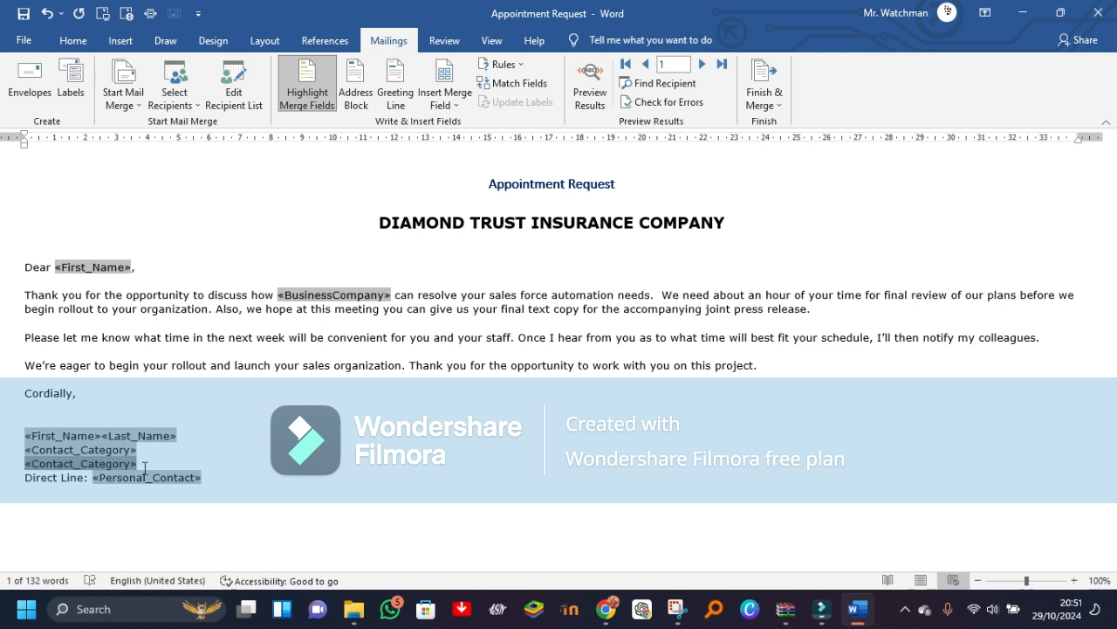
pyautogui.press('Delete')
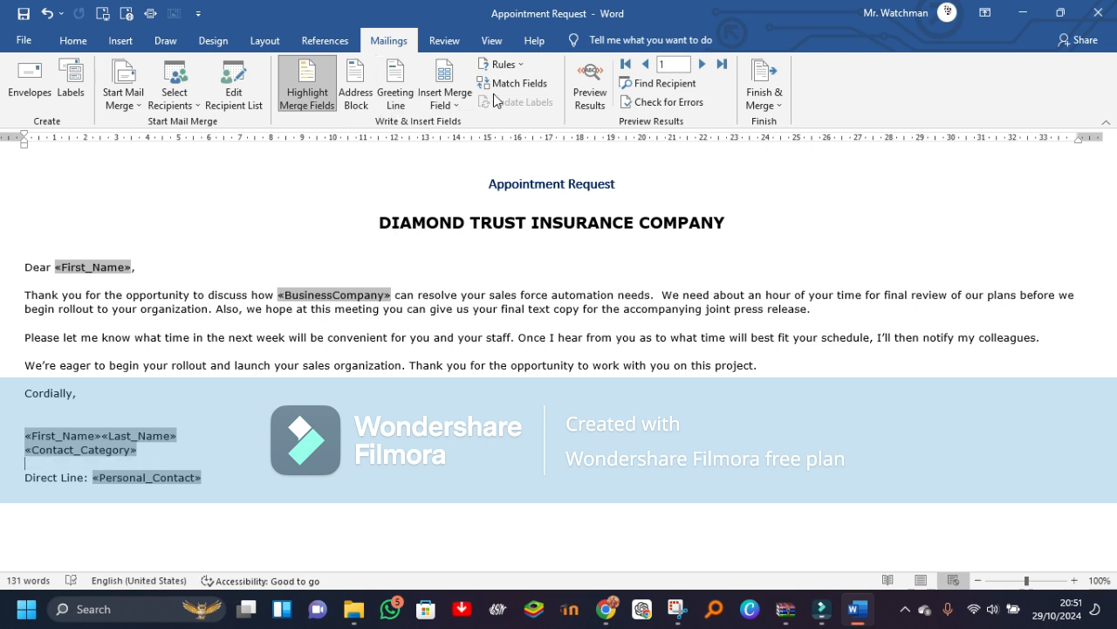
pyautogui.click(459, 106)
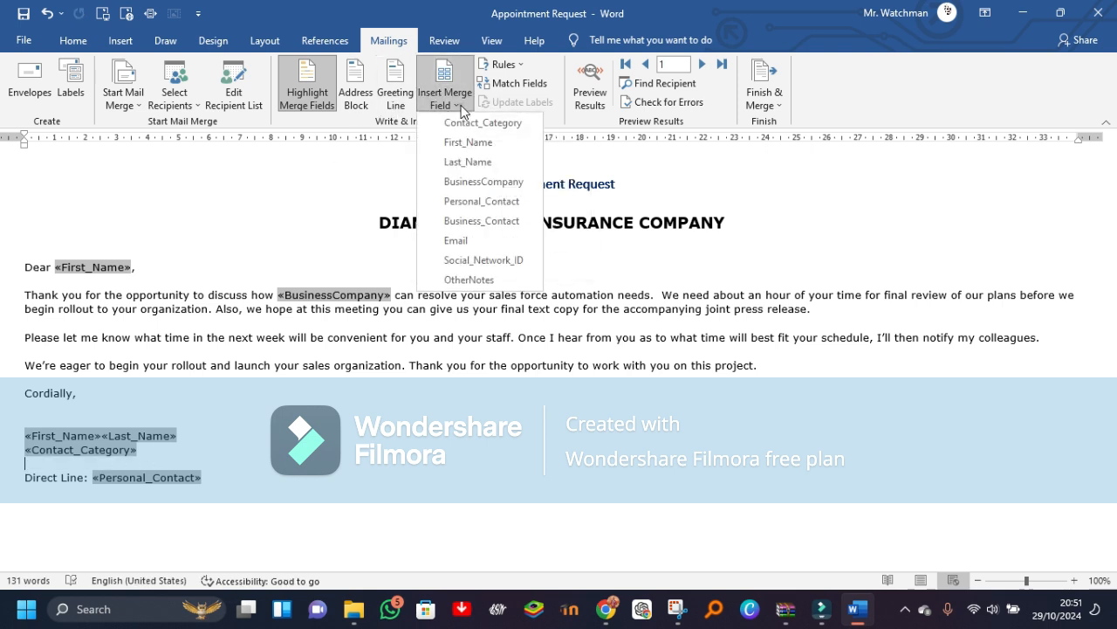
pyautogui.click(479, 240)
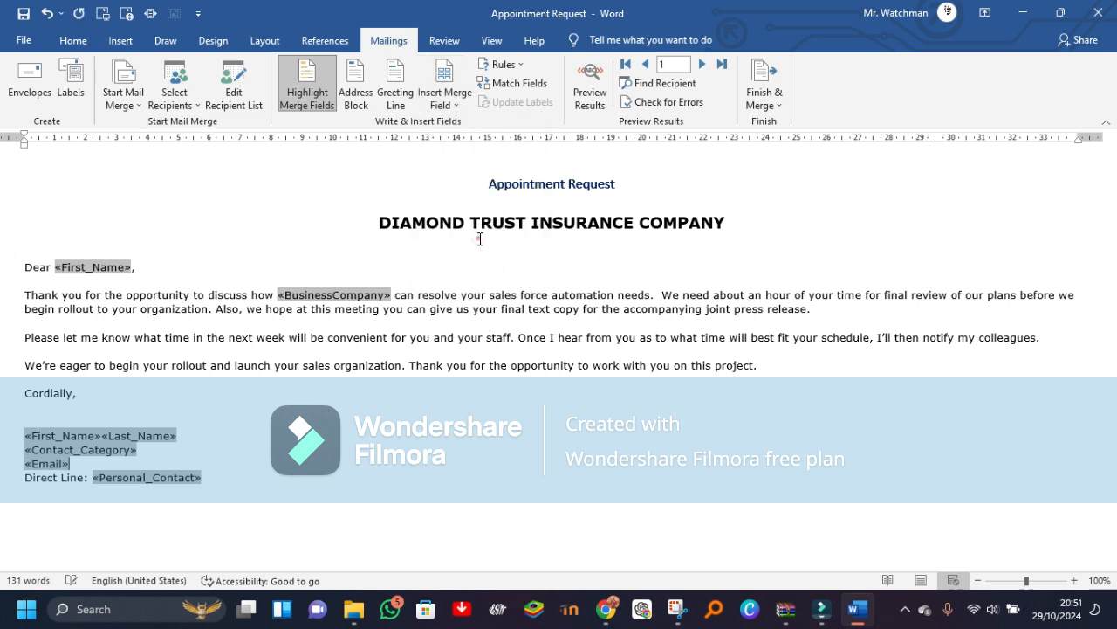
pyautogui.click(590, 92)
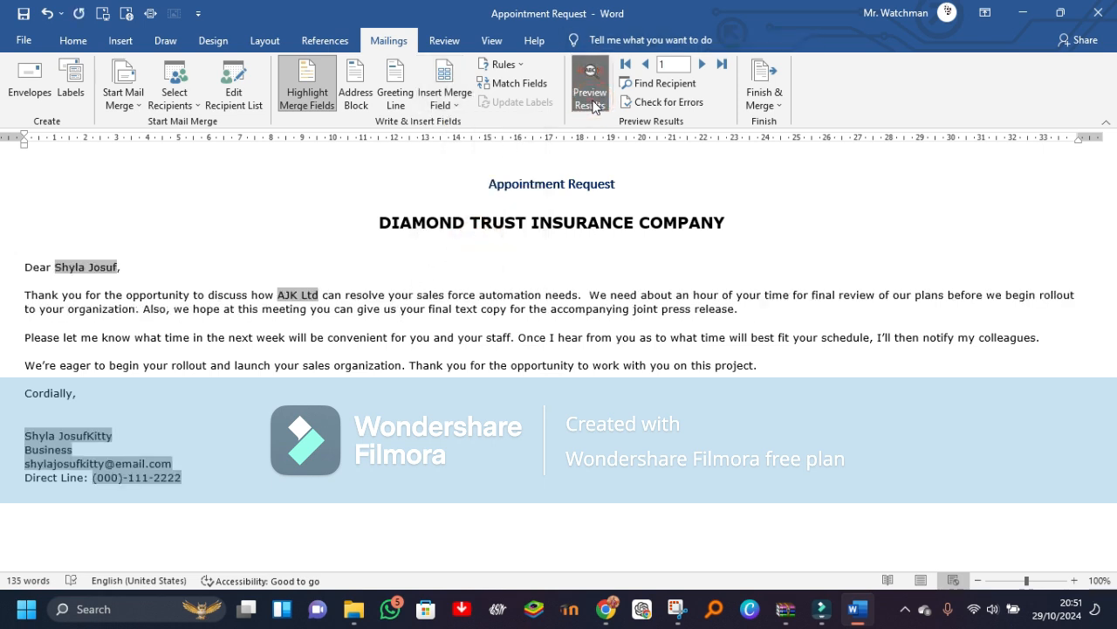
pyautogui.click(592, 105)
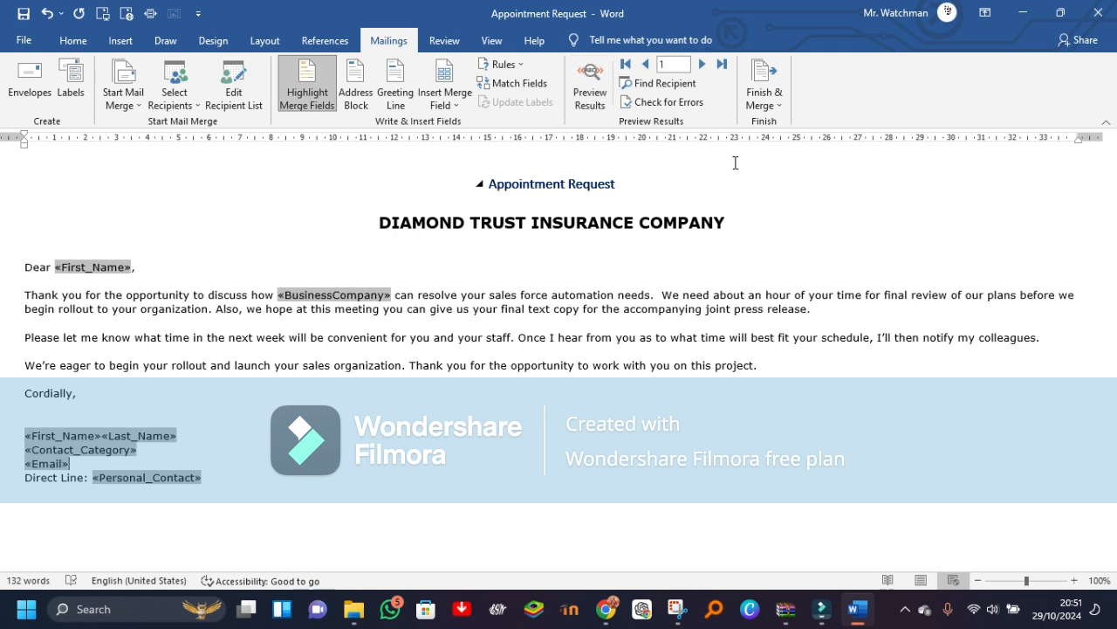
# Finish the merge by generating individual letters for all records in a new document
pyautogui.click(758, 99)
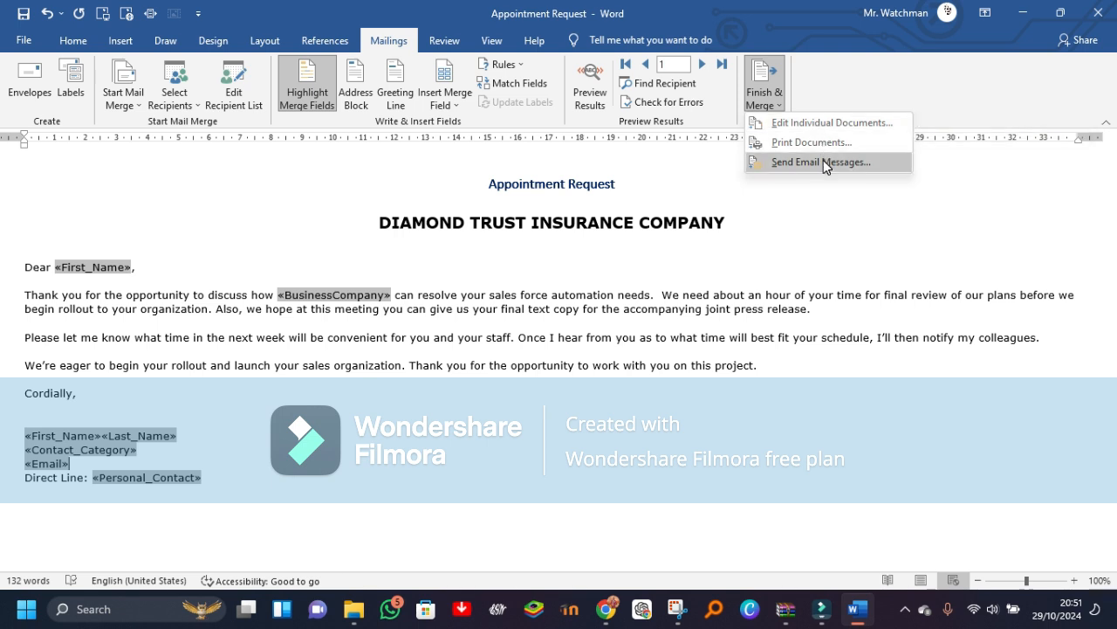
pyautogui.click(871, 120)
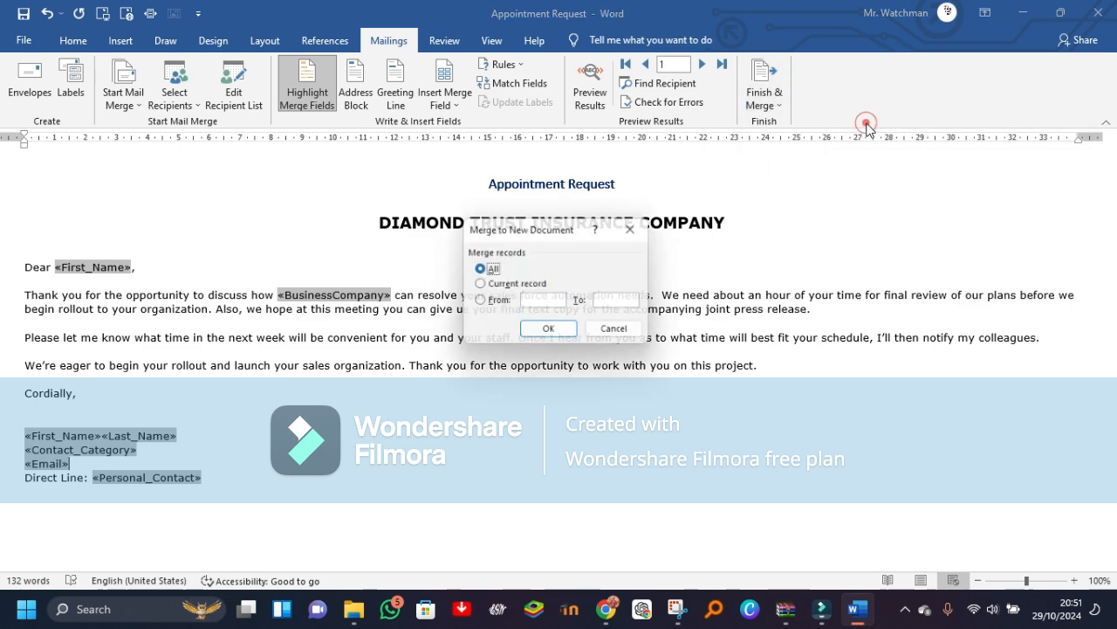
pyautogui.click(551, 333)
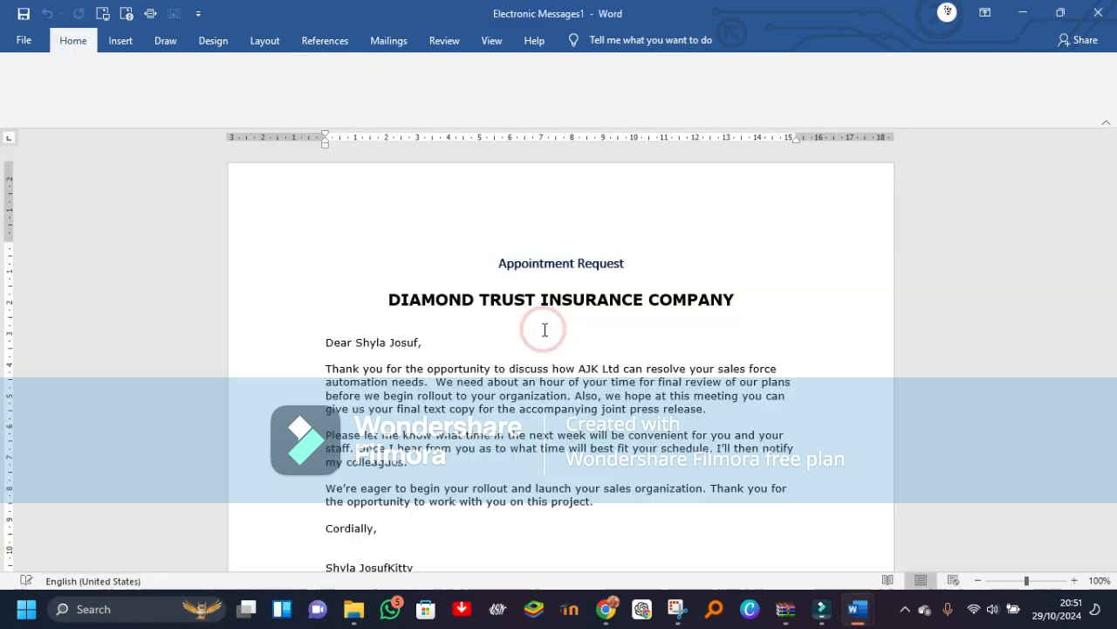
# Look through the merged letters in the new document, checking each recipient's greeting, company and signature details
pyautogui.click(1112, 480)
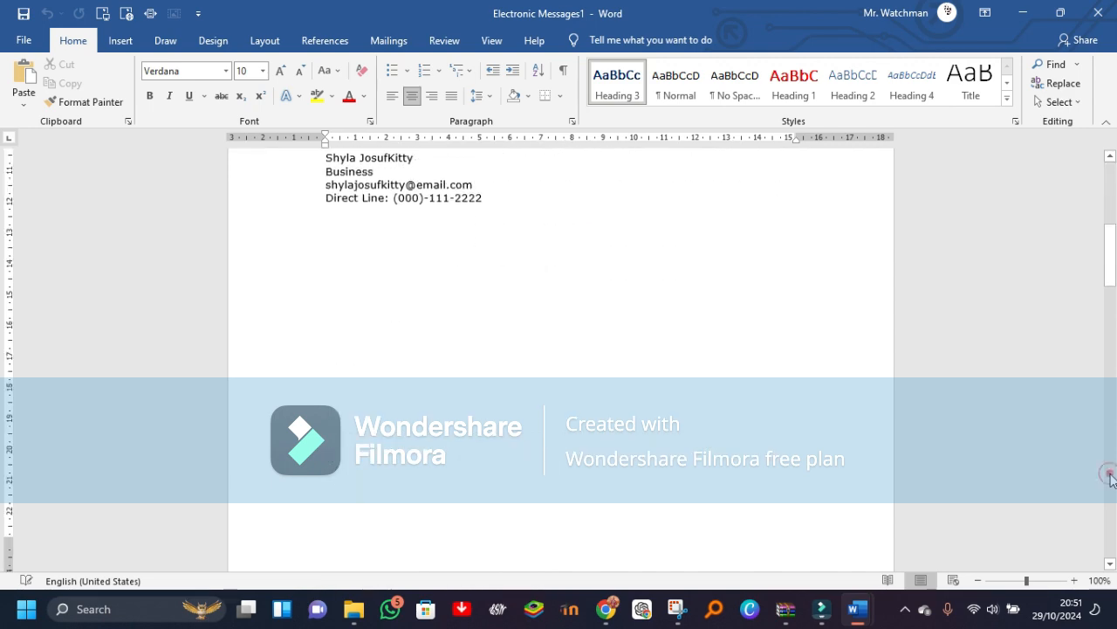
pyautogui.click(1113, 480)
pyautogui.click(1113, 480)
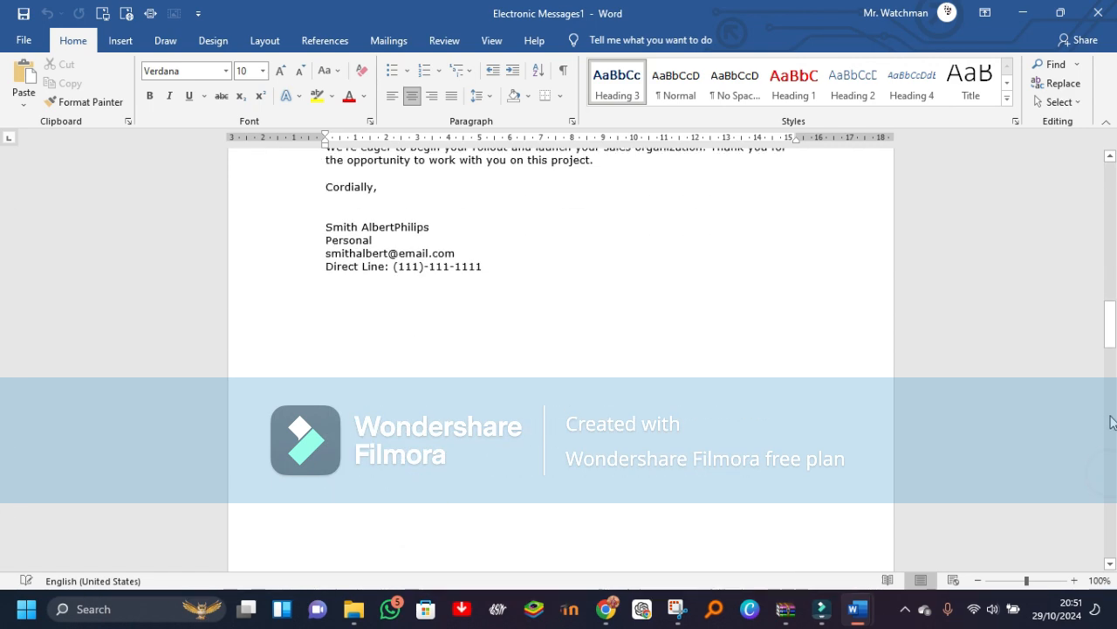
pyautogui.moveTo(1112, 338)
pyautogui.mouseDown()
pyautogui.moveTo(1109, 317)
pyautogui.moveTo(1111, 410)
pyautogui.moveTo(1113, 294)
pyautogui.mouseUp()
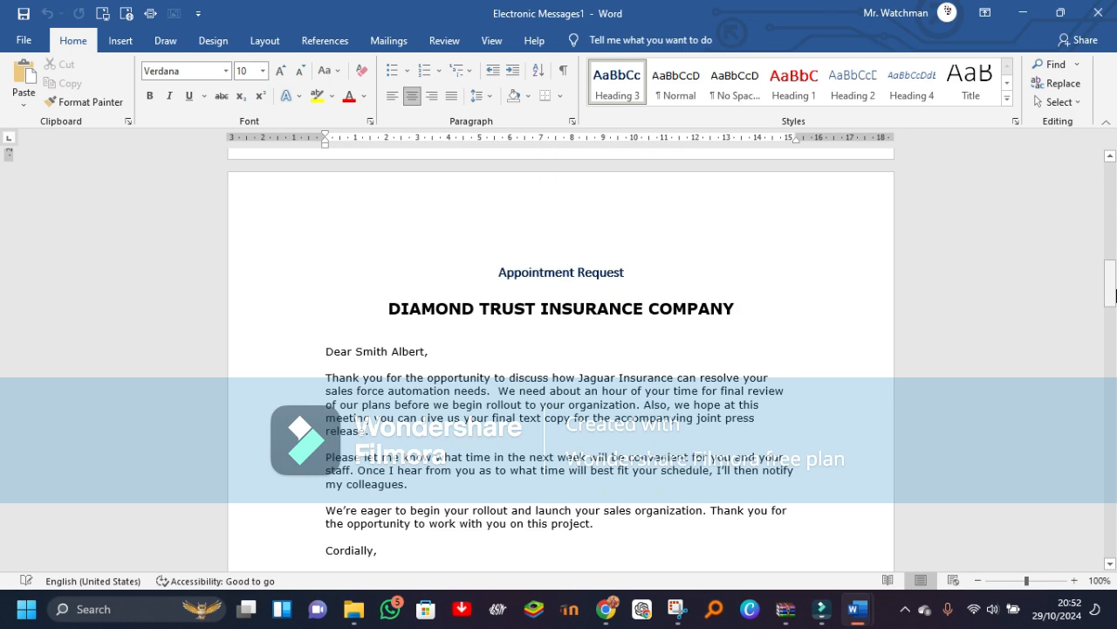